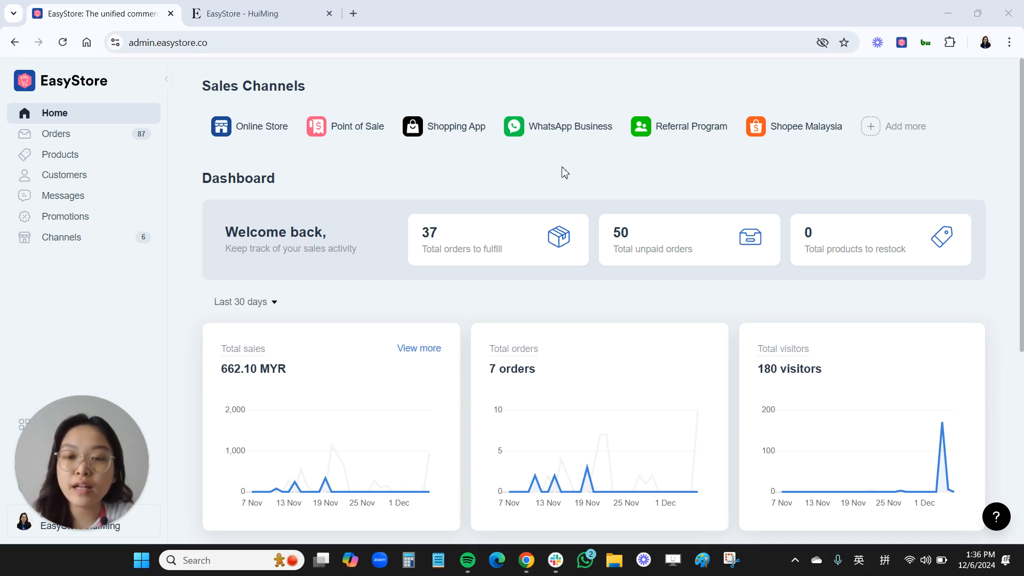
Open the point settings for editing within the customers' Points & Membership page
left_click(119, 176)
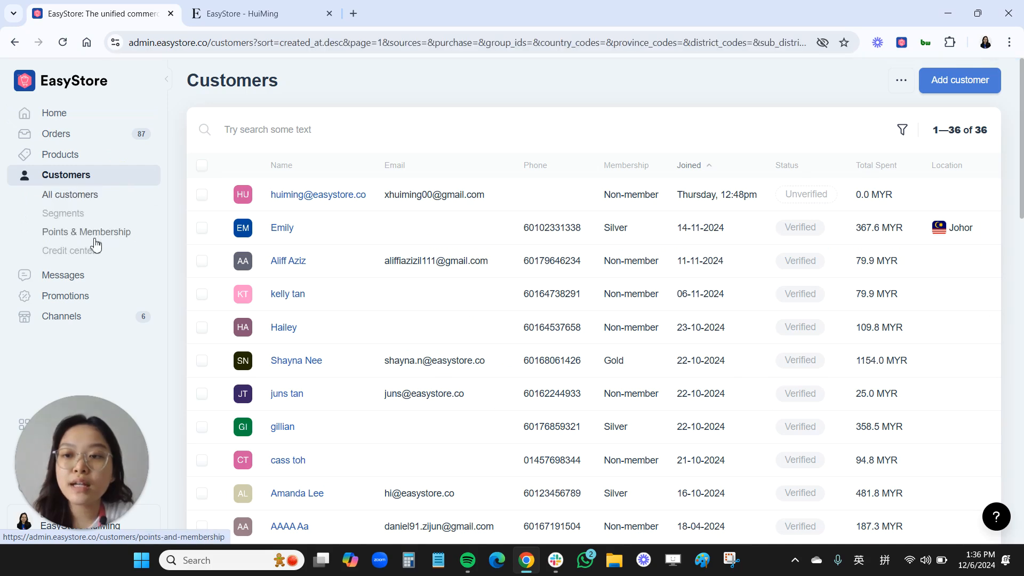
left_click(88, 232)
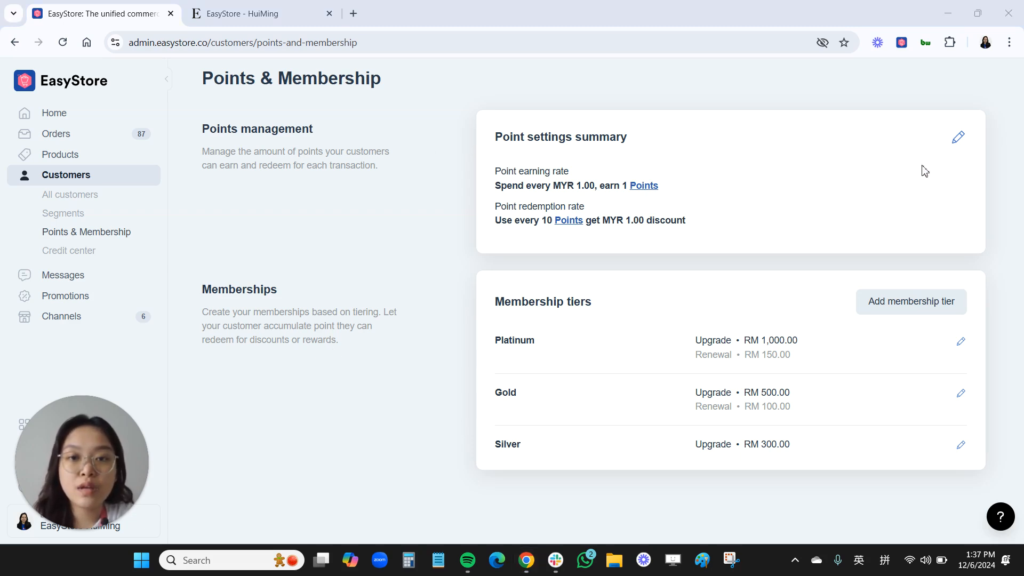
left_click(959, 139)
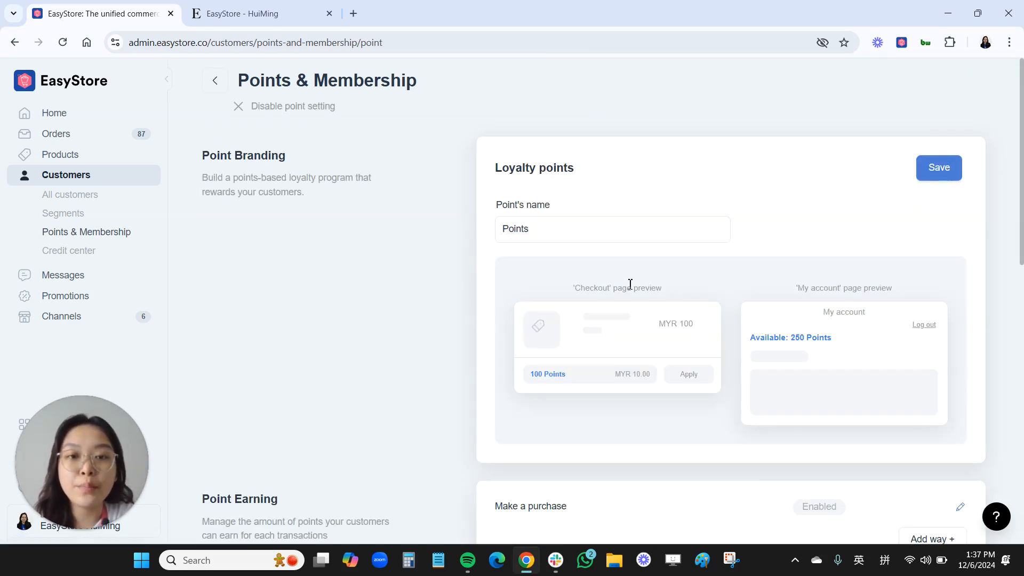
left_click(548, 71)
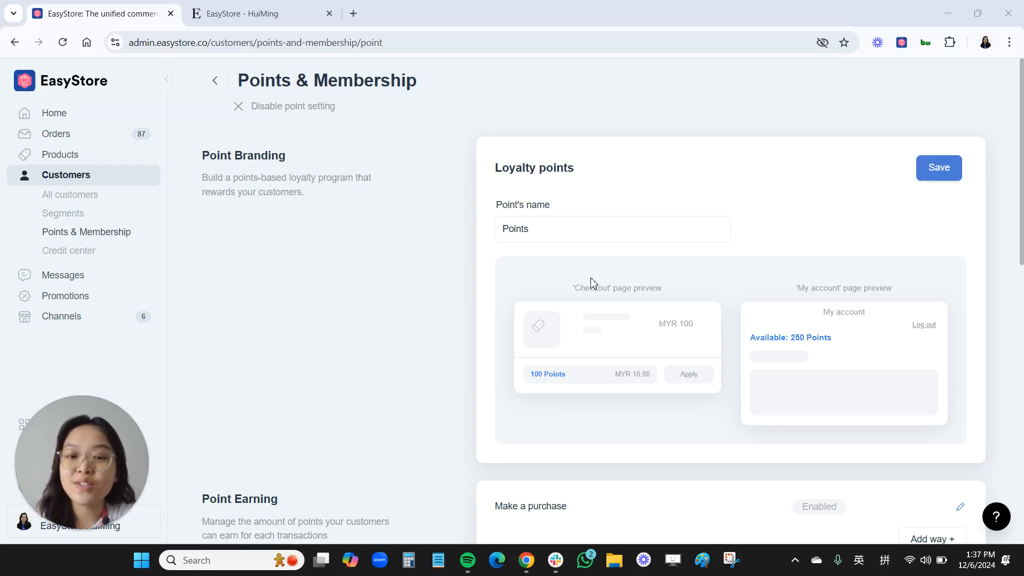
In the Make a purchase earning rule, add Blue Puffer to the points excluded products and save the rule
scroll(591, 288, "down", 5)
scroll(592, 290, "up", 1)
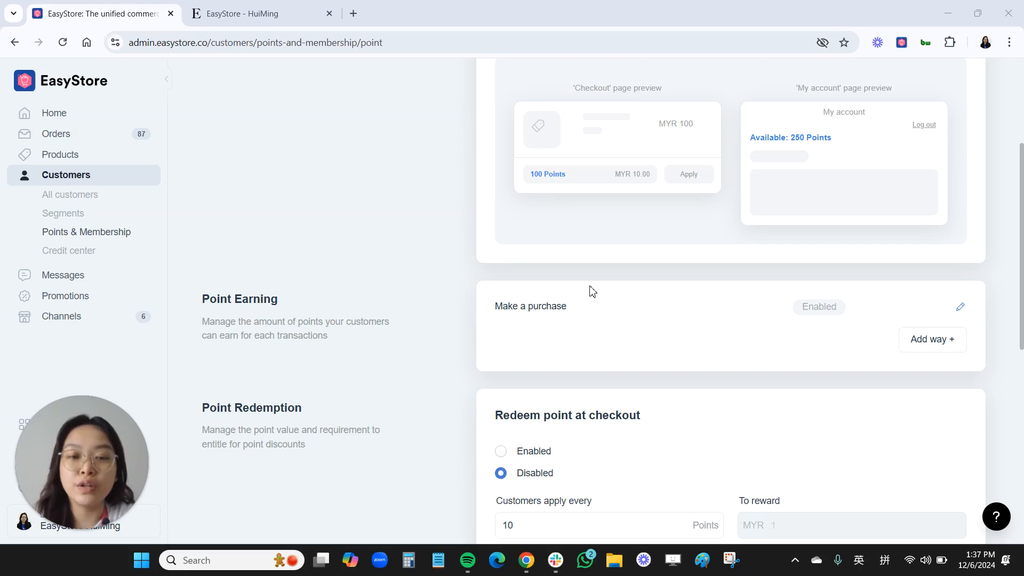
left_click(961, 312)
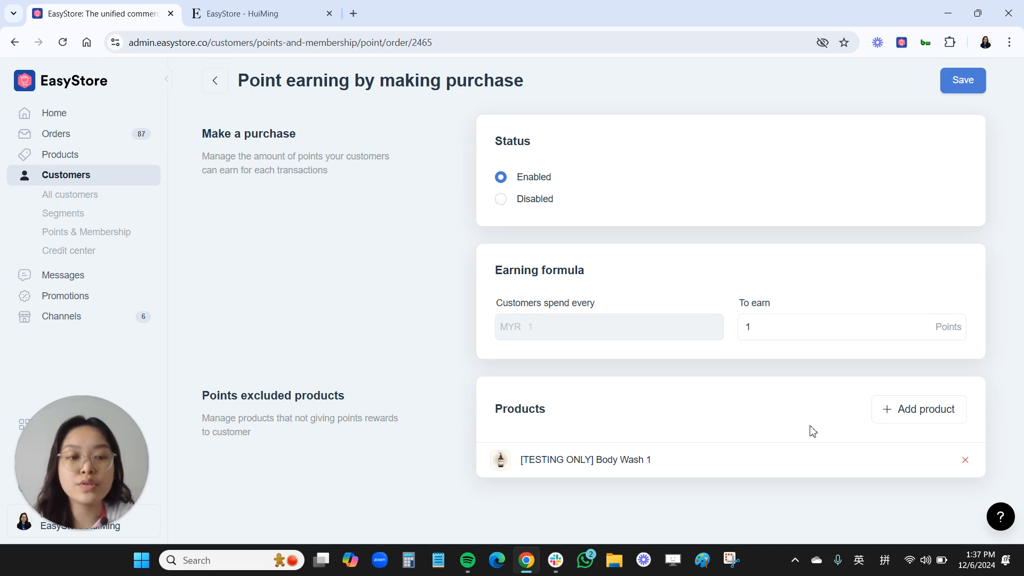
left_click(889, 419)
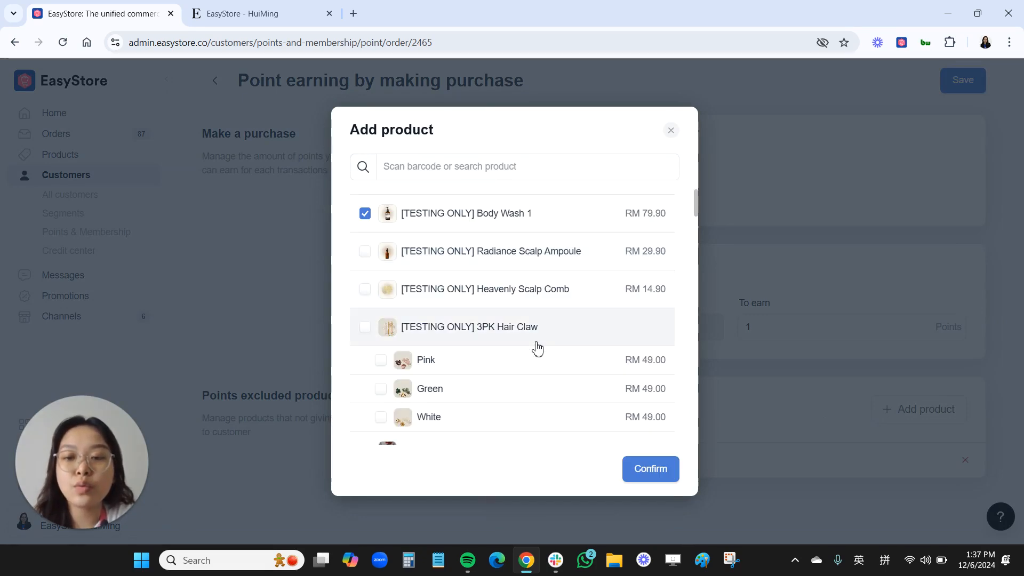
scroll(537, 347, "down", 3)
scroll(536, 354, "down", 3)
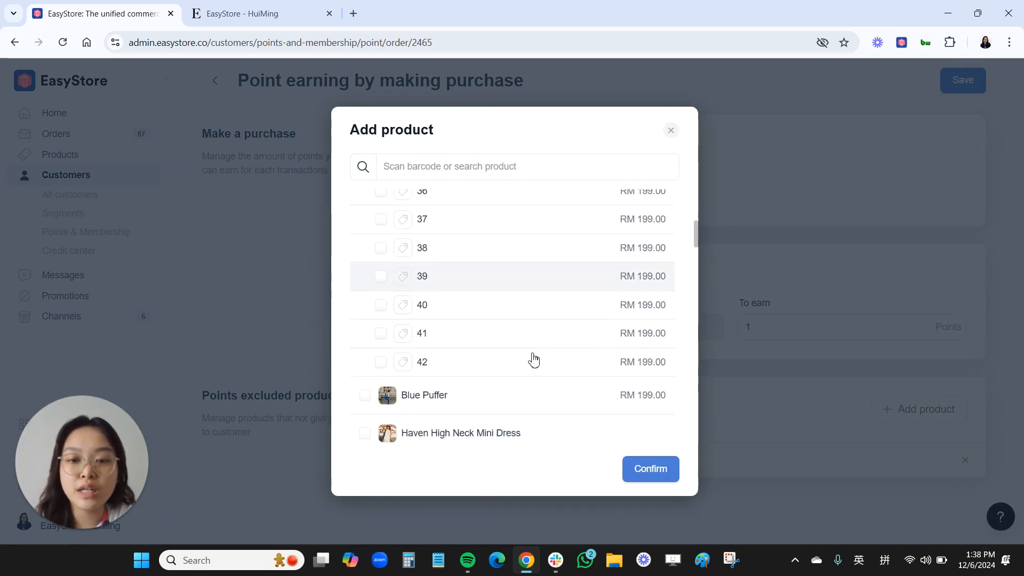
scroll(534, 352, "down", 2)
left_click(523, 293)
left_click(661, 460)
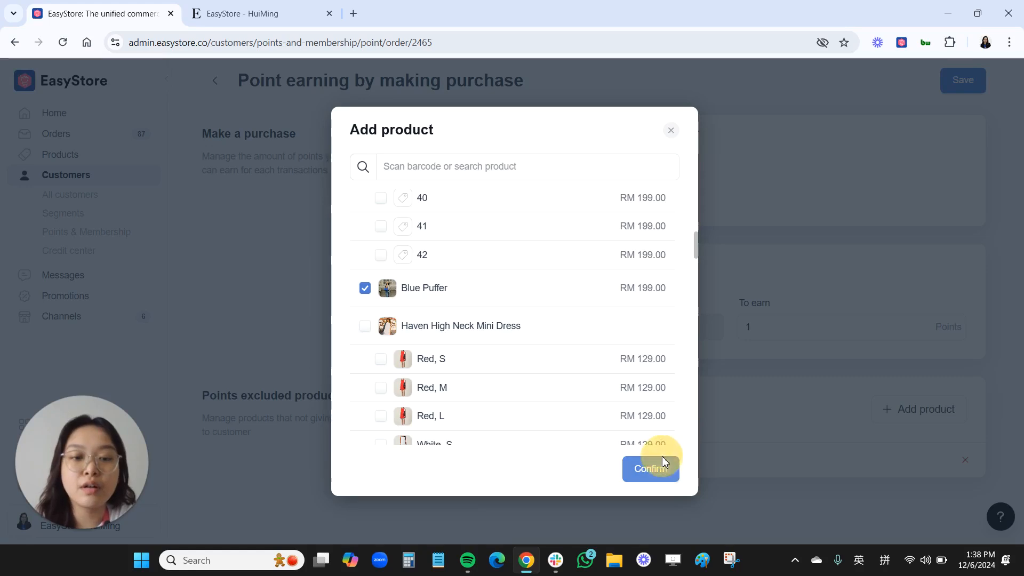
scroll(558, 459, "down", 1)
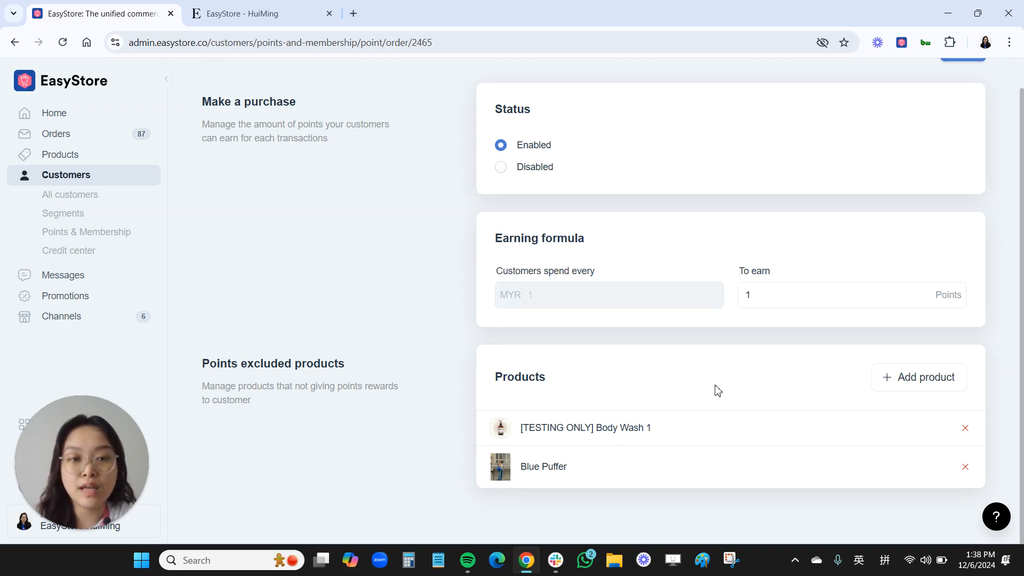
scroll(716, 400, "up", 1)
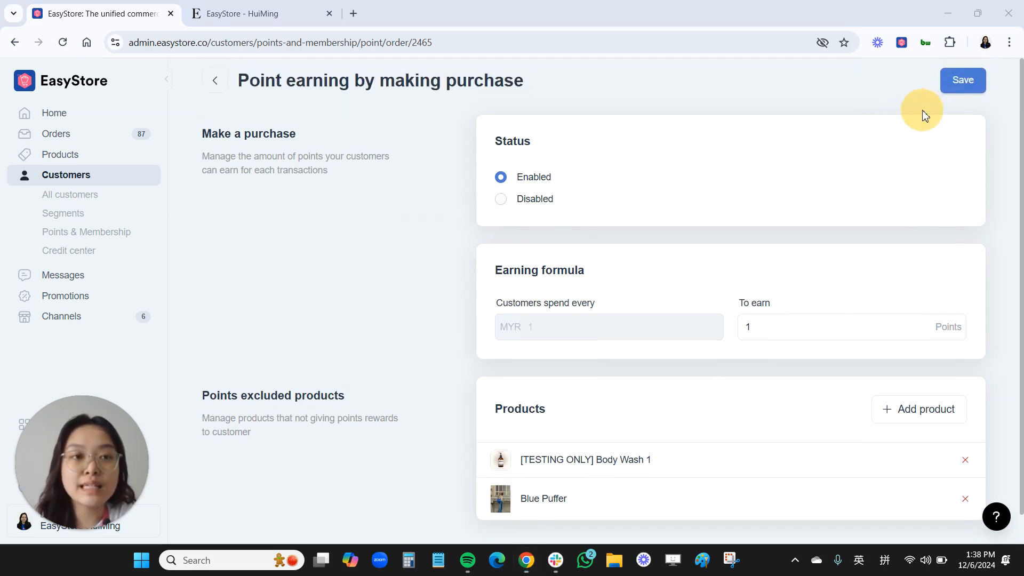
left_click(964, 83)
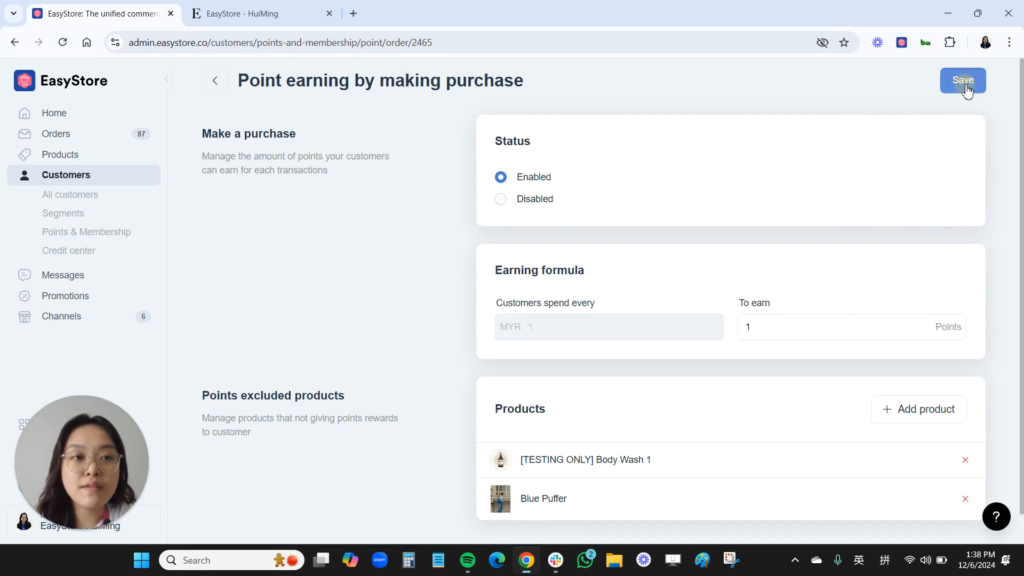
left_click(216, 82)
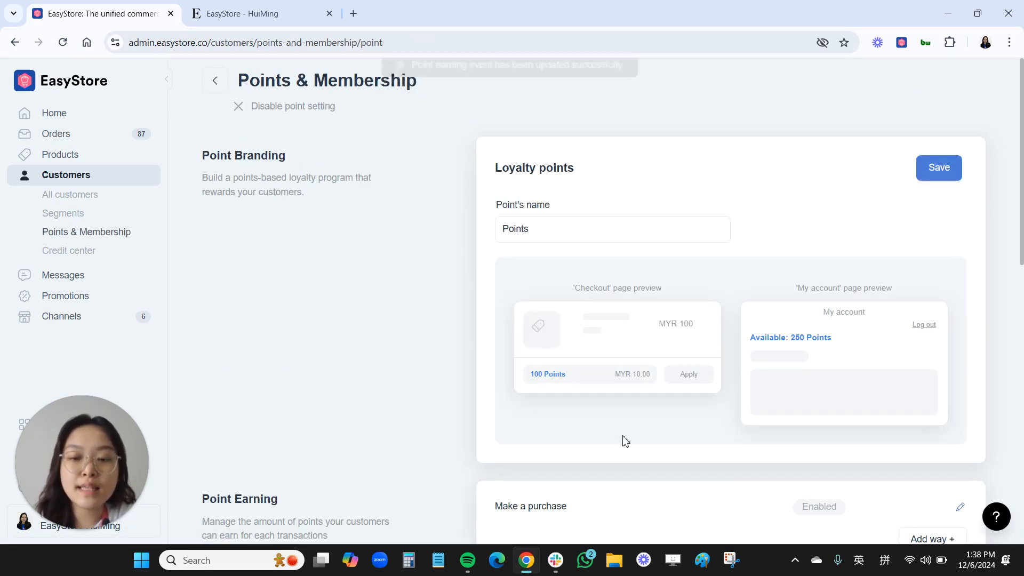
Add a New sign up point earning event that rewards 50 points during registration, and save it
scroll(624, 440, "down", 2)
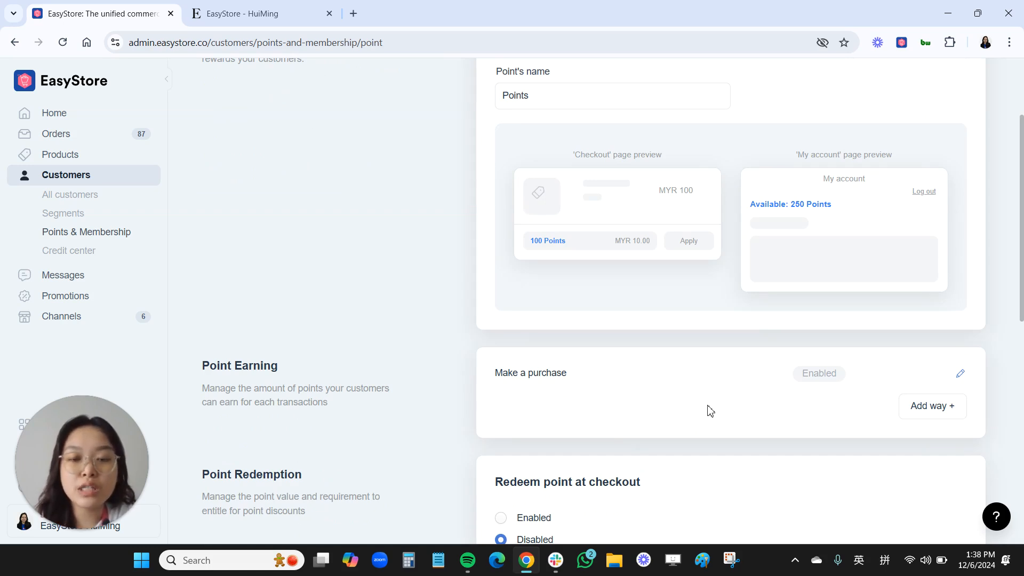
left_click(916, 415)
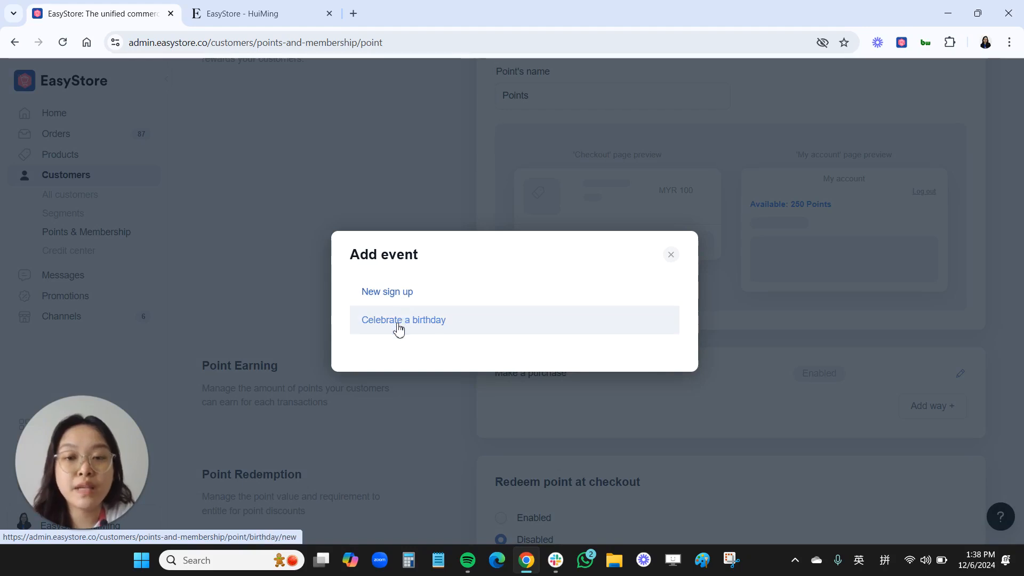
left_click(385, 295)
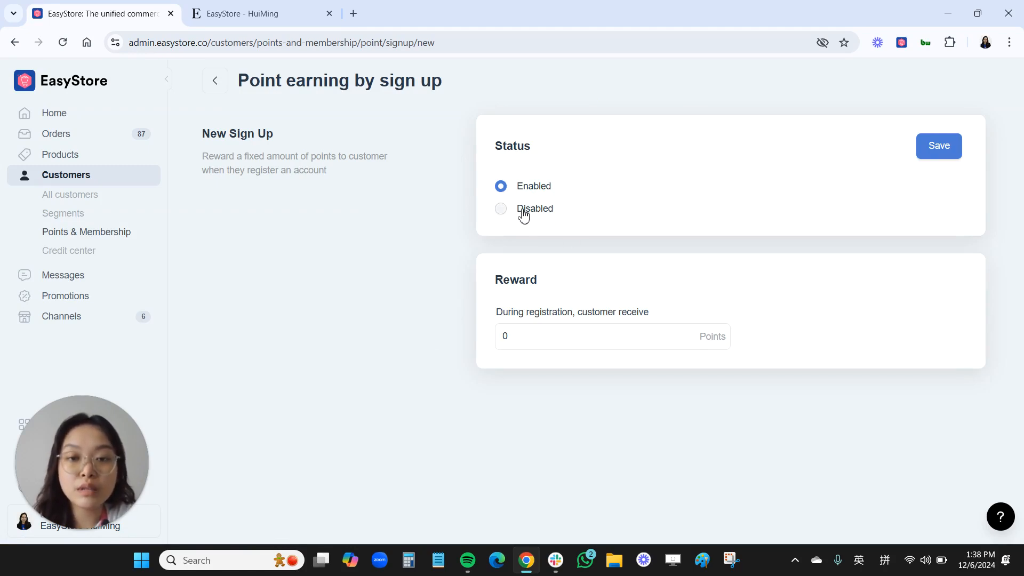
left_click(520, 339)
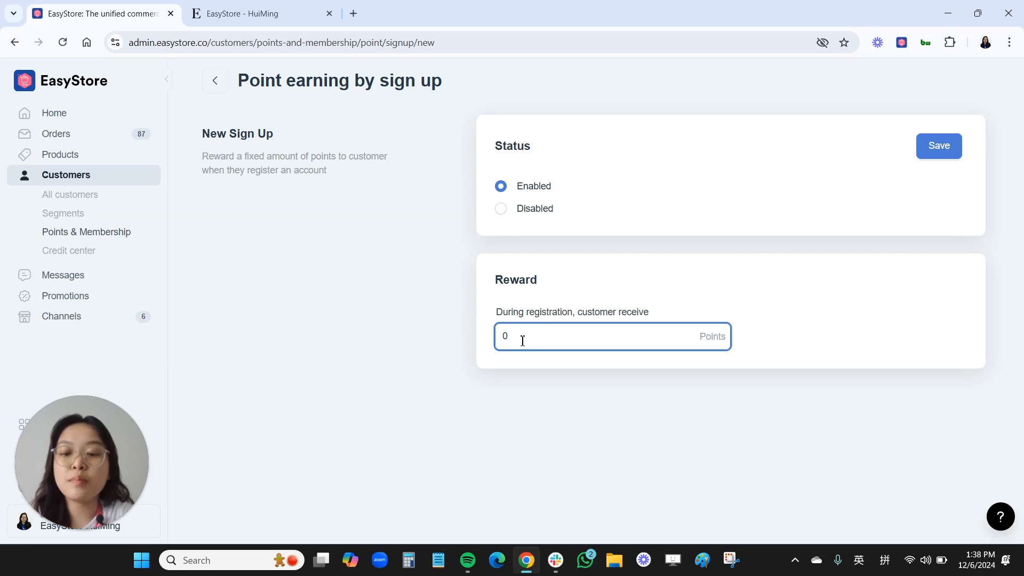
key("BackSpace")
type("50")
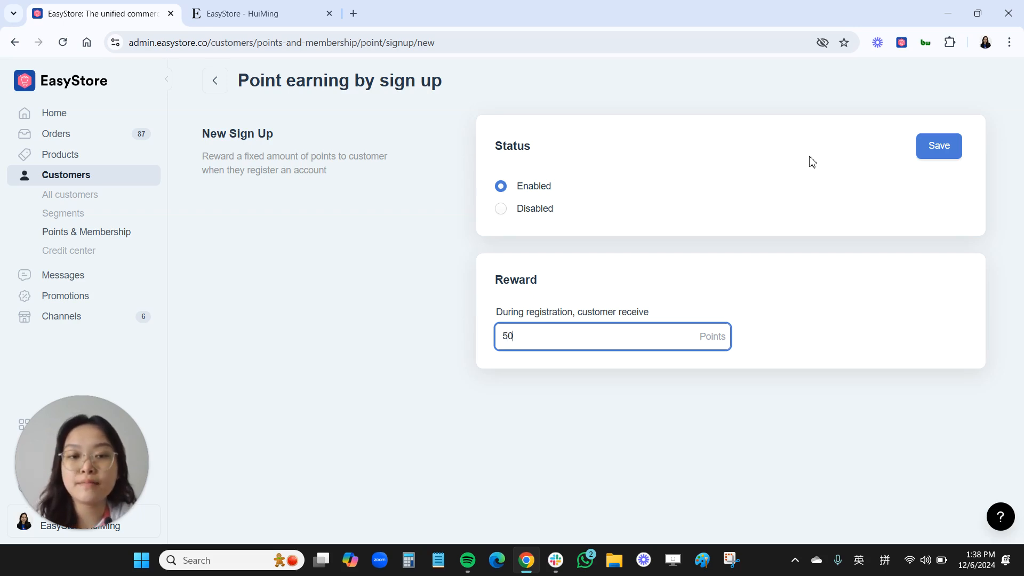
left_click(938, 145)
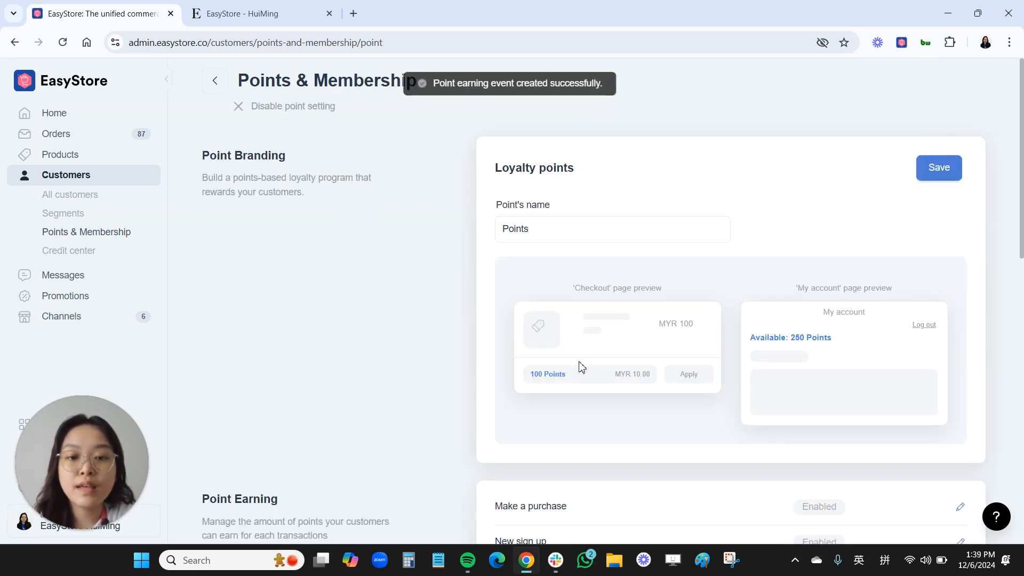
Add a Celebrate a birthday point earning event that rewards customers 100 points, and save it
scroll(584, 368, "down", 3)
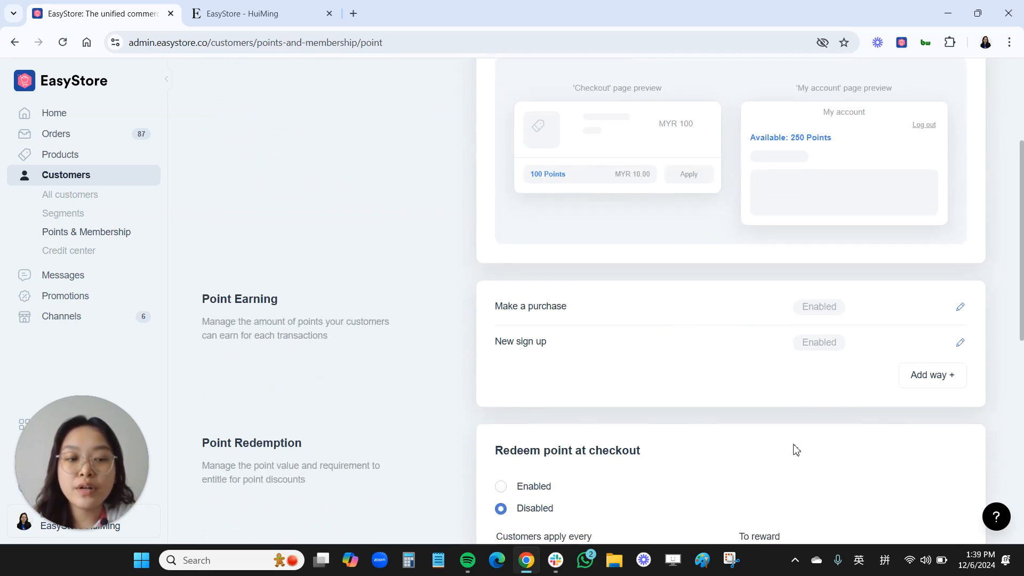
left_click(920, 385)
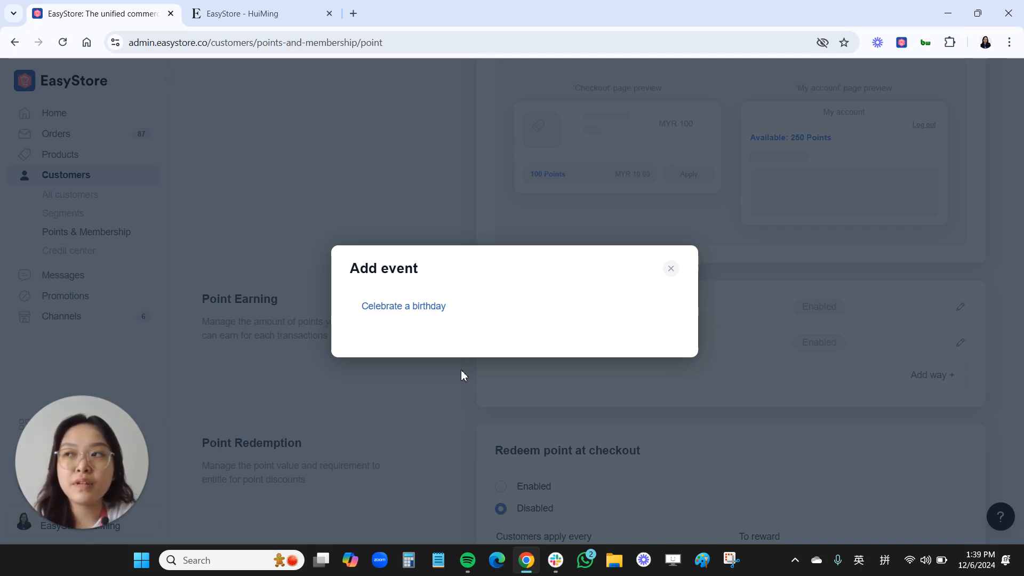
left_click(392, 309)
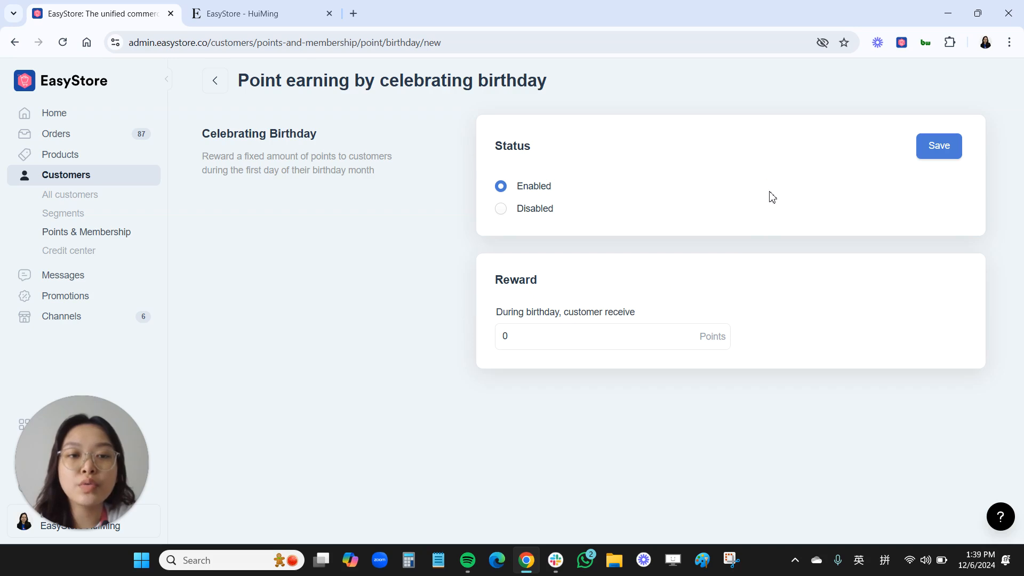
left_click(686, 96)
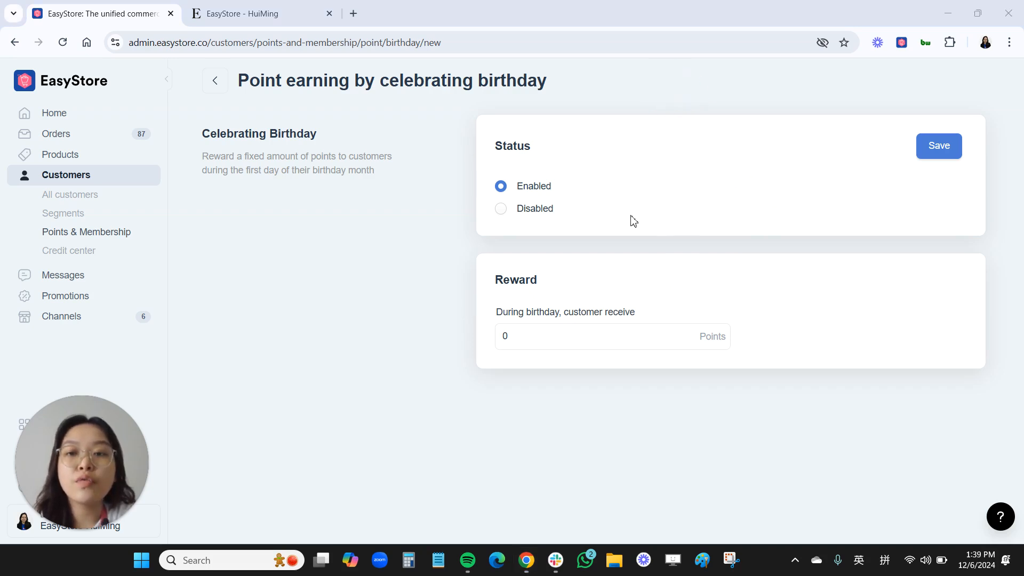
left_click(508, 339)
left_click(530, 338)
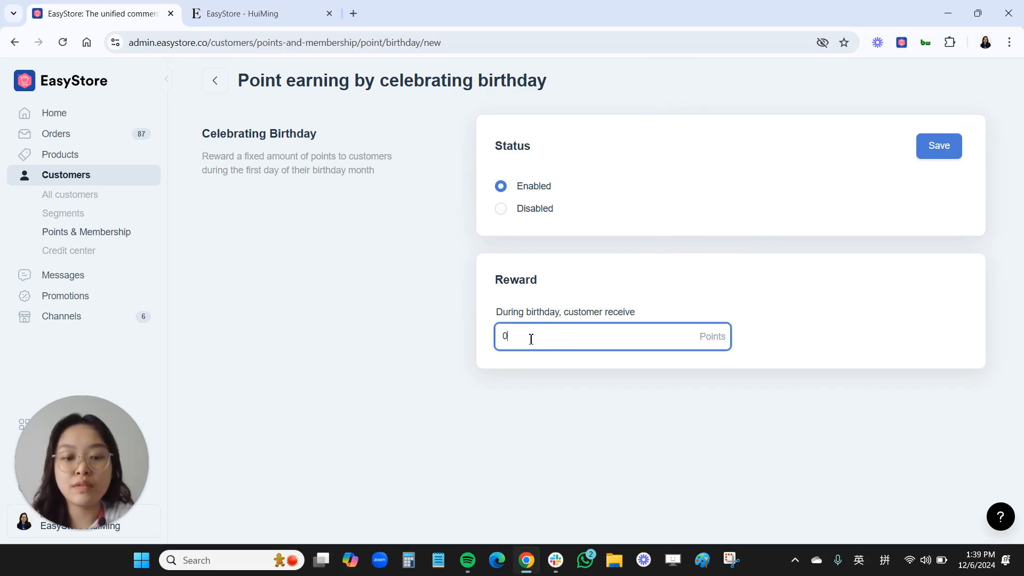
key("BackSpace")
type("100")
left_click(936, 156)
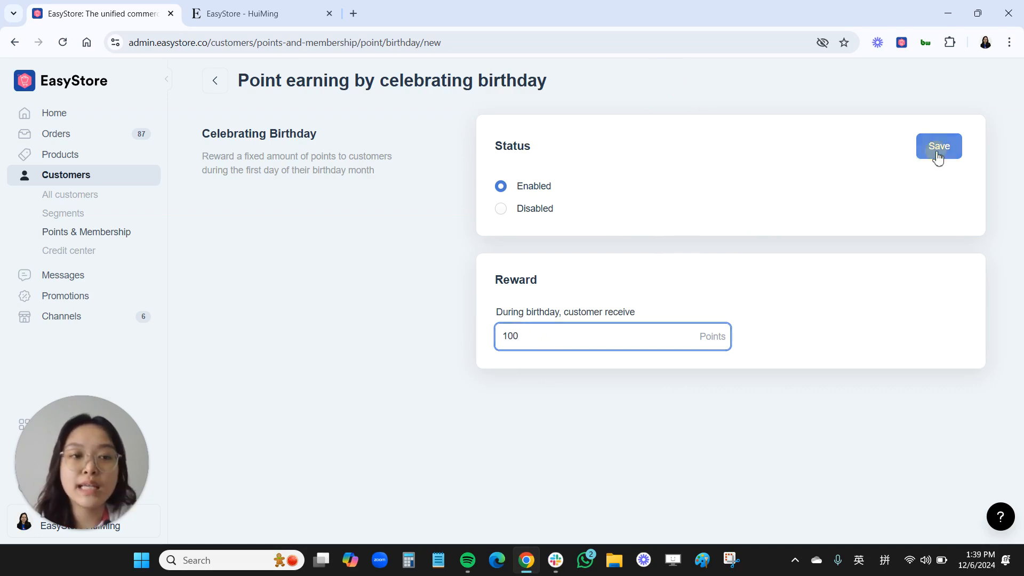
Enable point redemption at checkout and set the points customers apply for each MYR 1 reward to 100
scroll(635, 426, "down", 2)
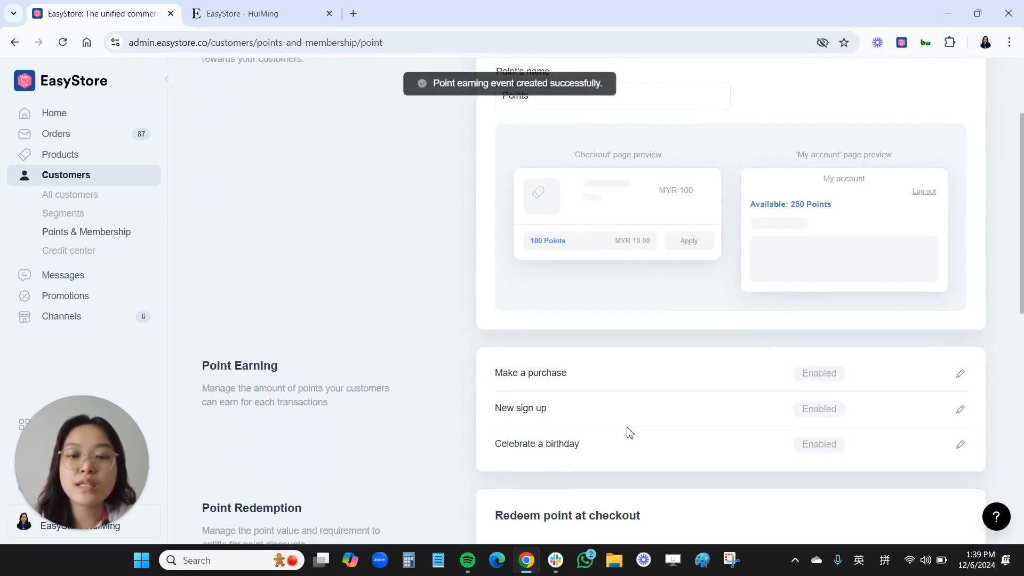
scroll(630, 432, "down", 1)
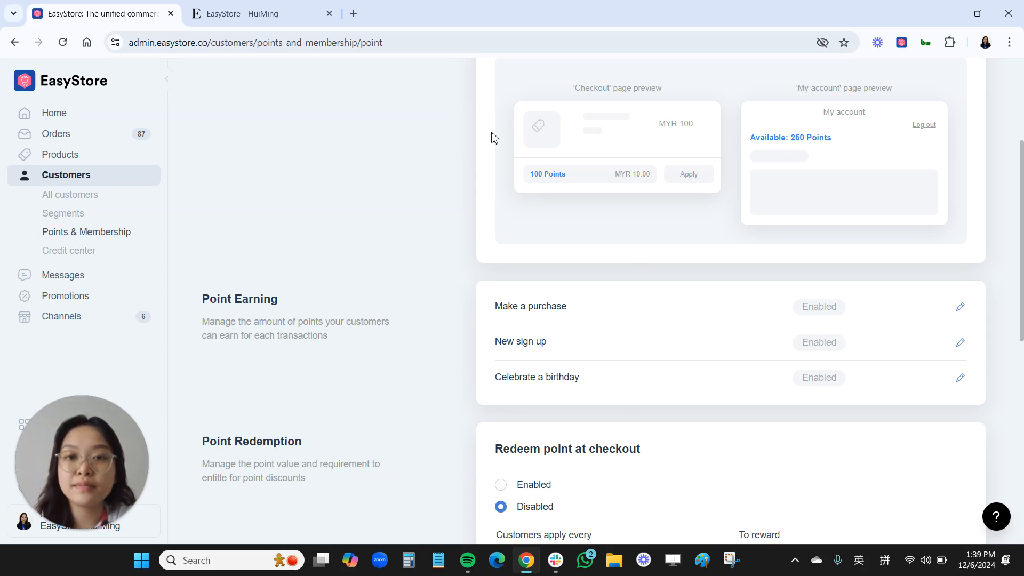
scroll(615, 333, "down", 3)
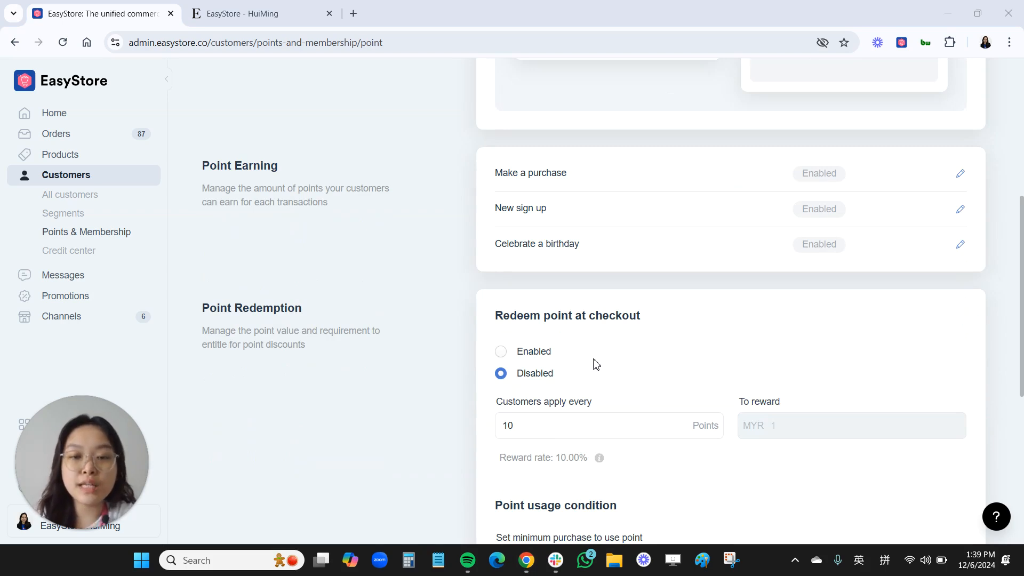
scroll(596, 364, "down", 1)
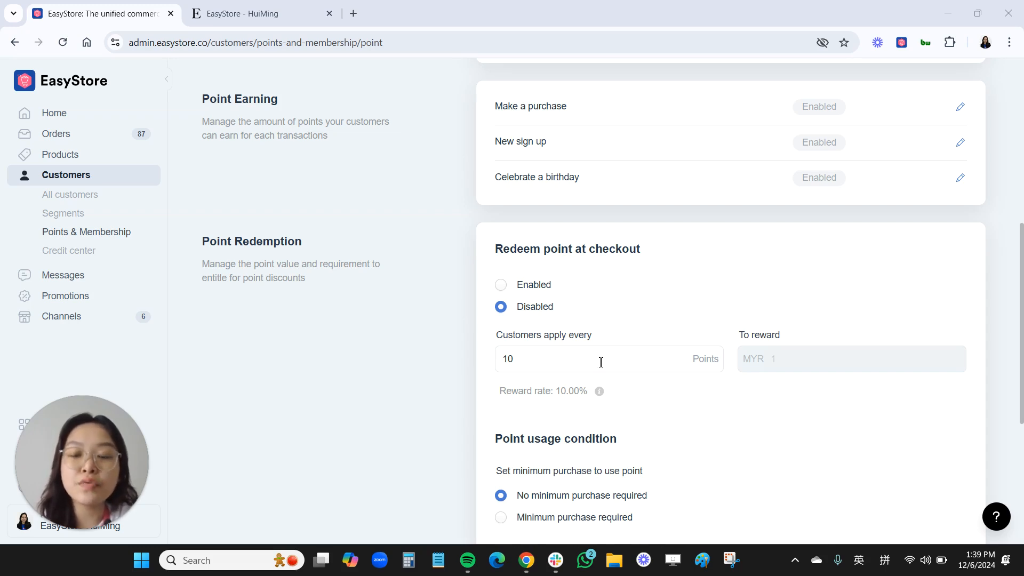
left_click(502, 286)
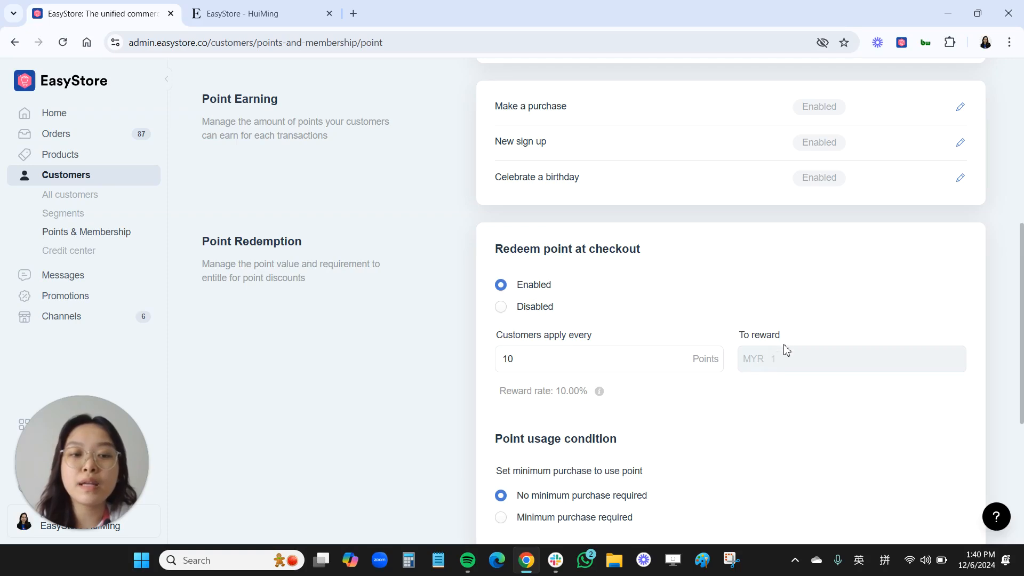
left_click(528, 363)
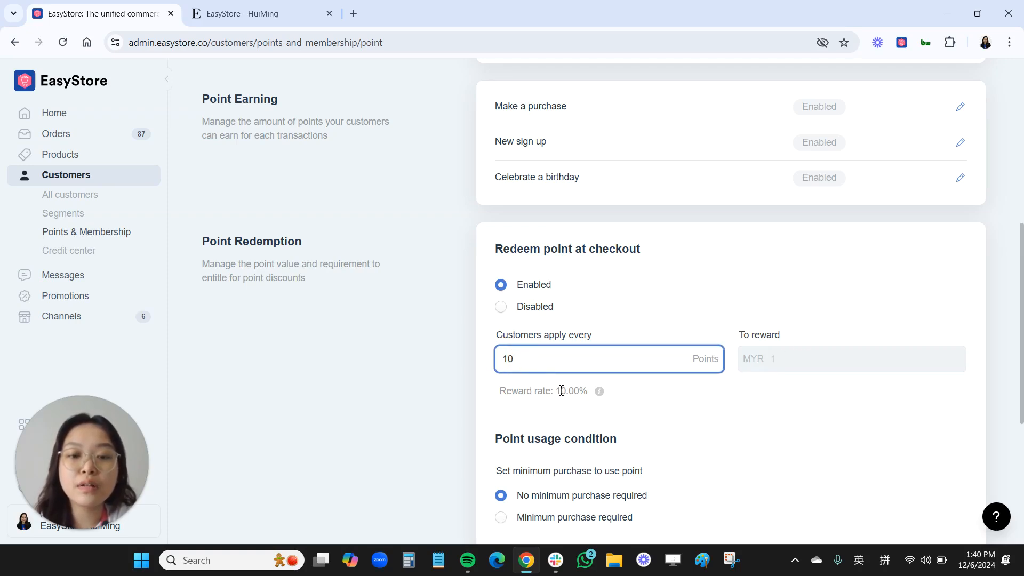
type("0")
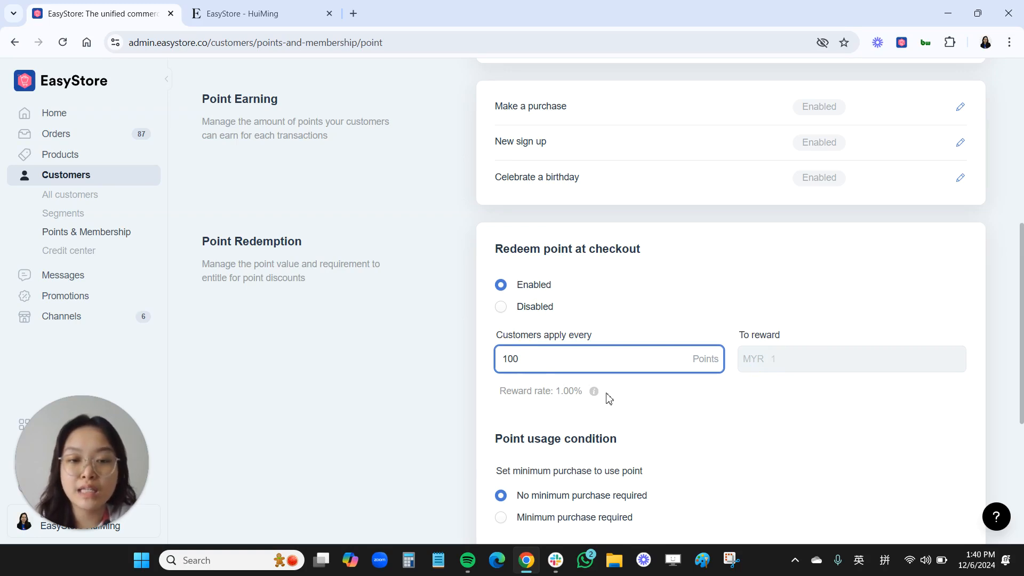
mouse_move(598, 394)
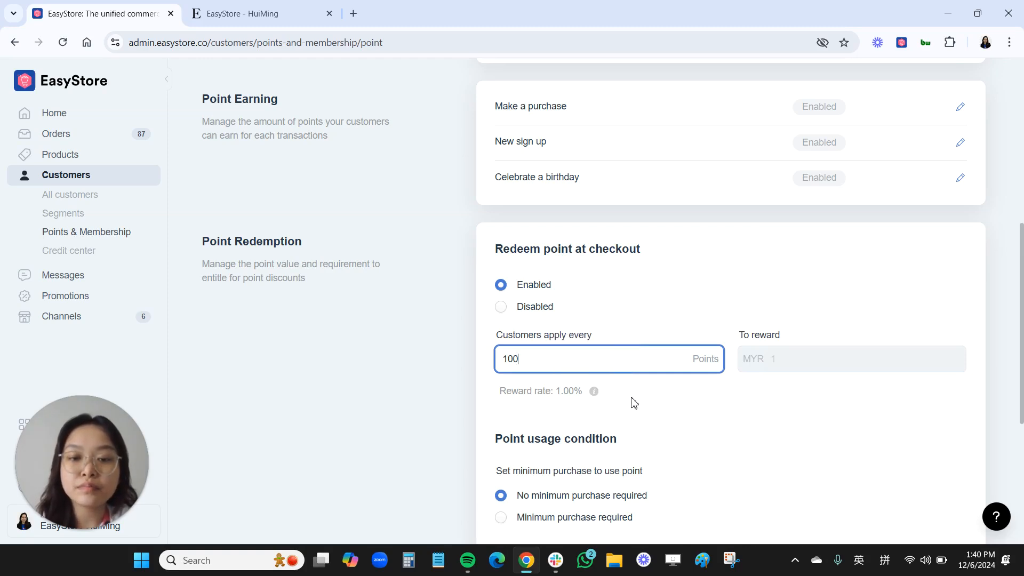
Require a minimum purchase of MYR 100 in the point usage condition
scroll(634, 403, "down", 3)
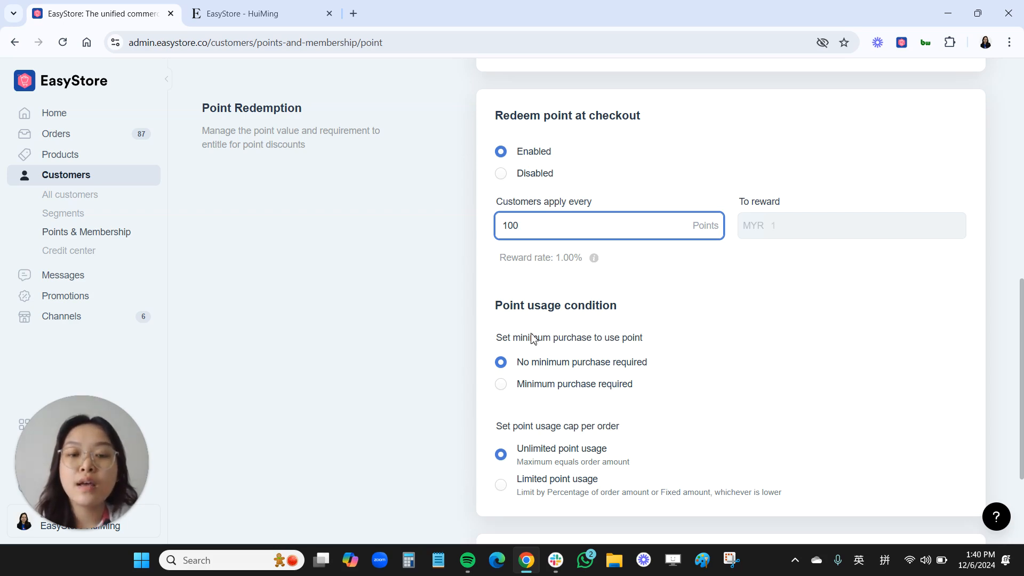
left_click(506, 393)
left_click(577, 414)
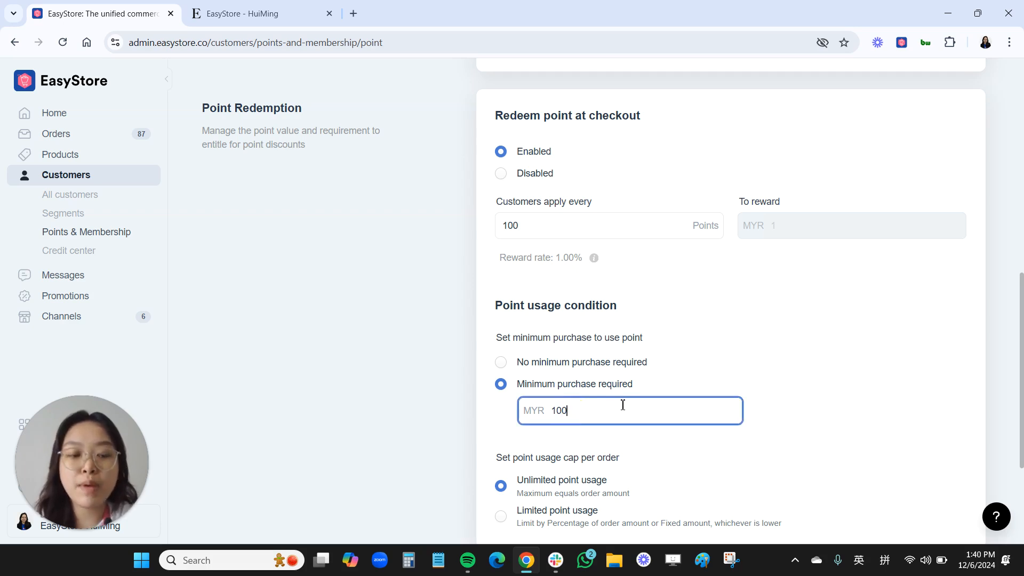
Set the minimum purchase required to use points to MYR 150
key("BackSpace")
key("BackSpace")
type("50")
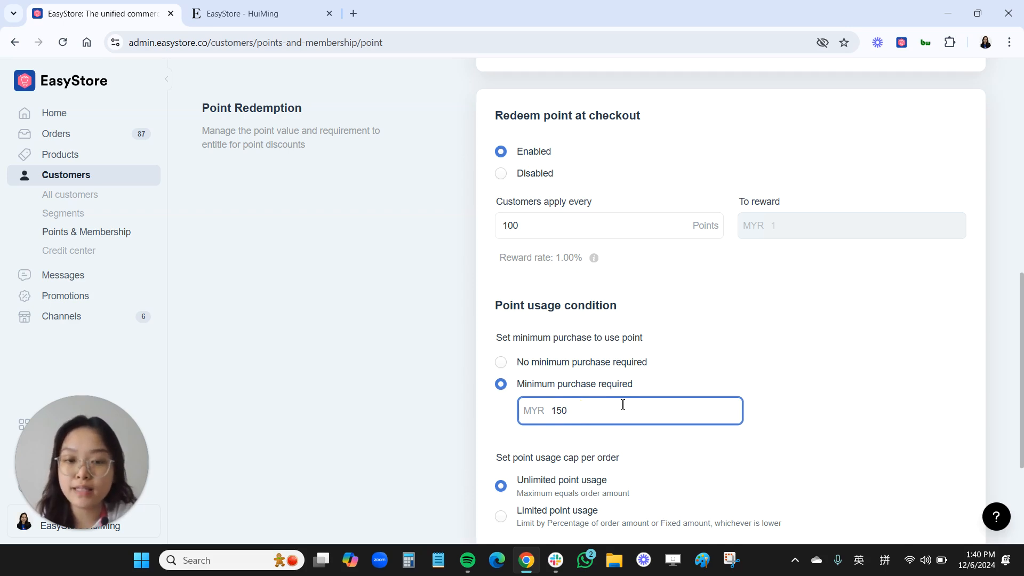
Limit point usage per order to 10% of the order amount or a fixed amount of MYR 30
scroll(623, 404, "down", 3)
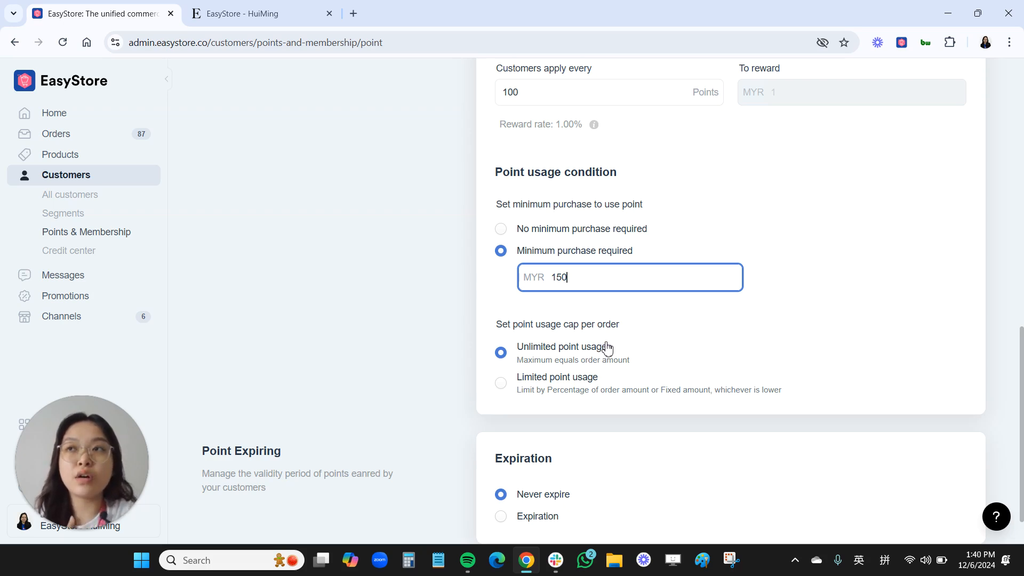
left_click(502, 383)
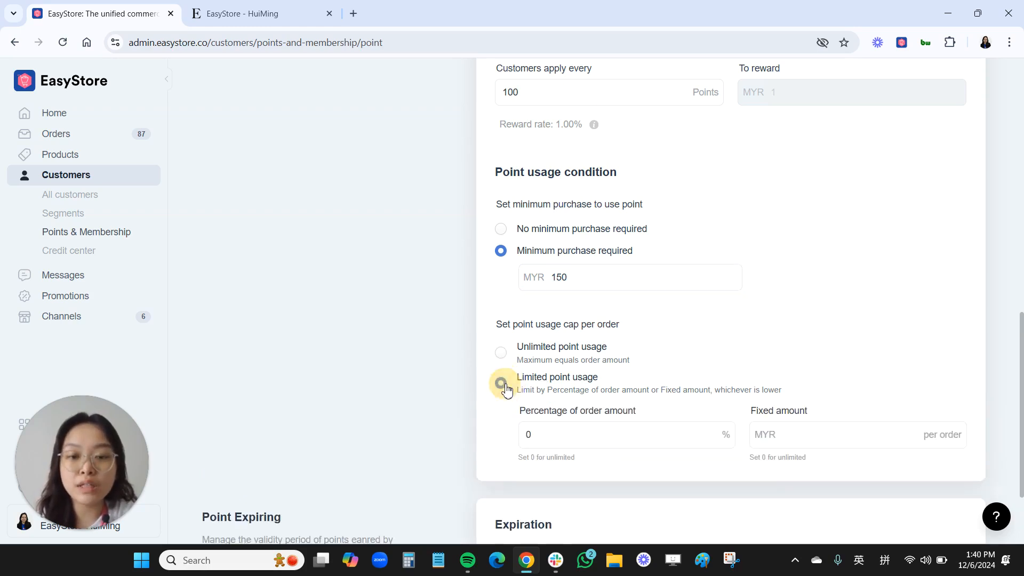
left_click(548, 434)
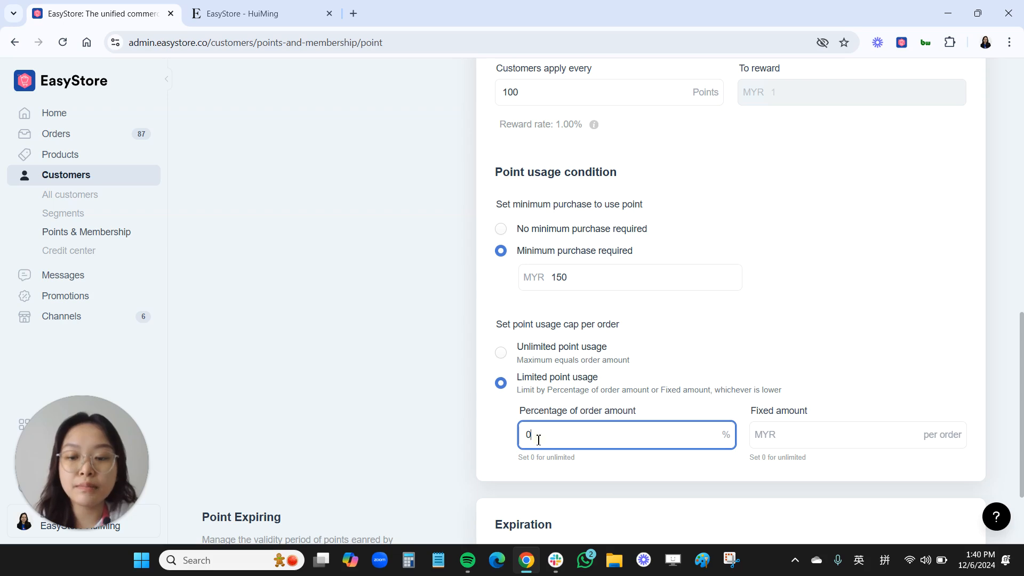
key("BackSpace")
type("10")
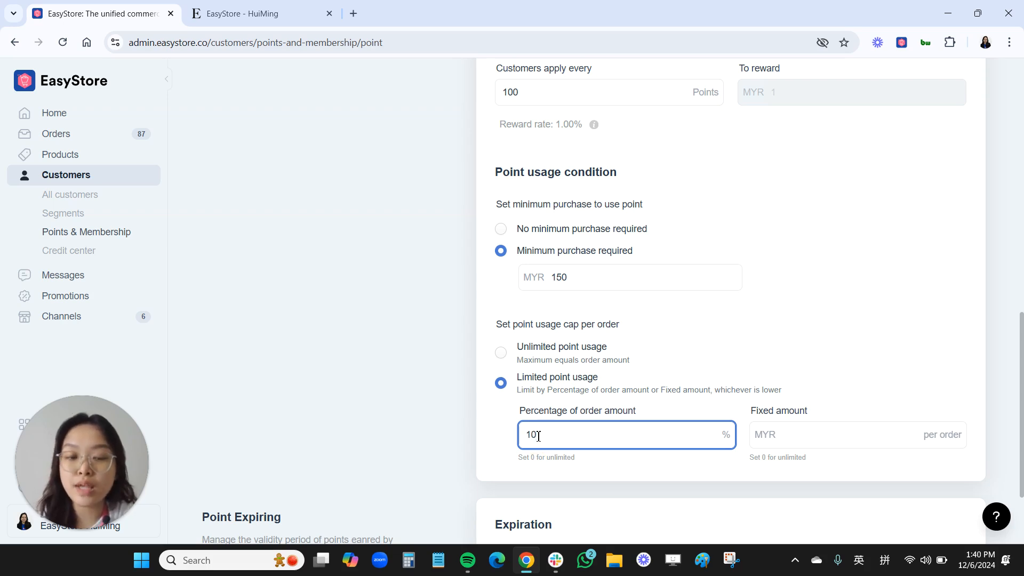
left_click(801, 433)
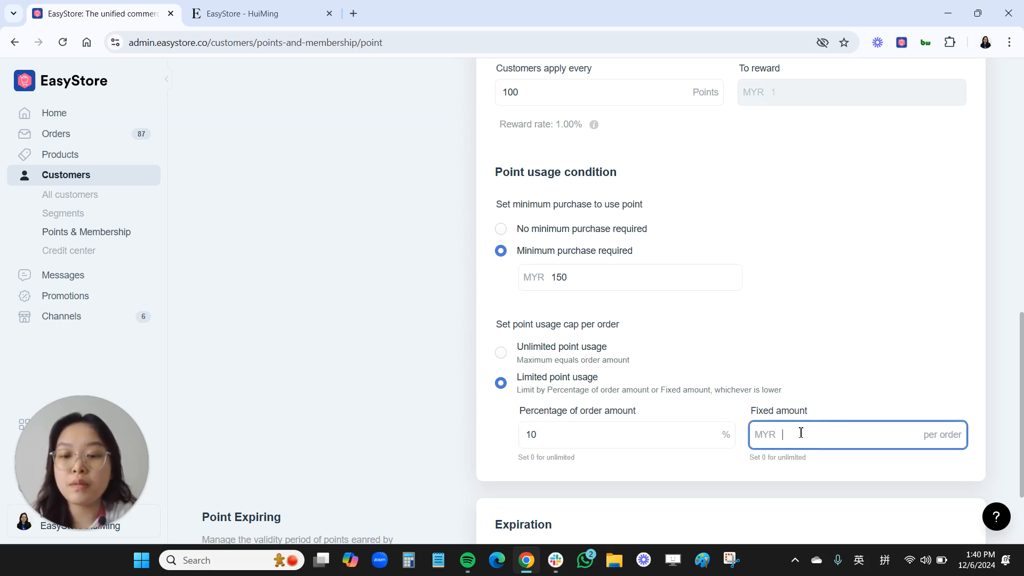
type("30")
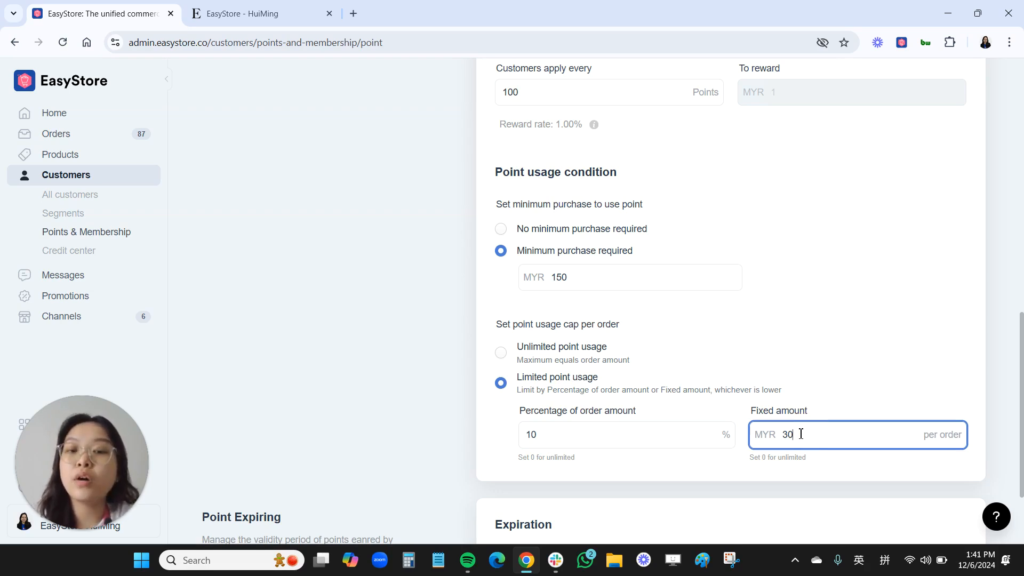
left_click(740, 483)
scroll(747, 456, "down", 3)
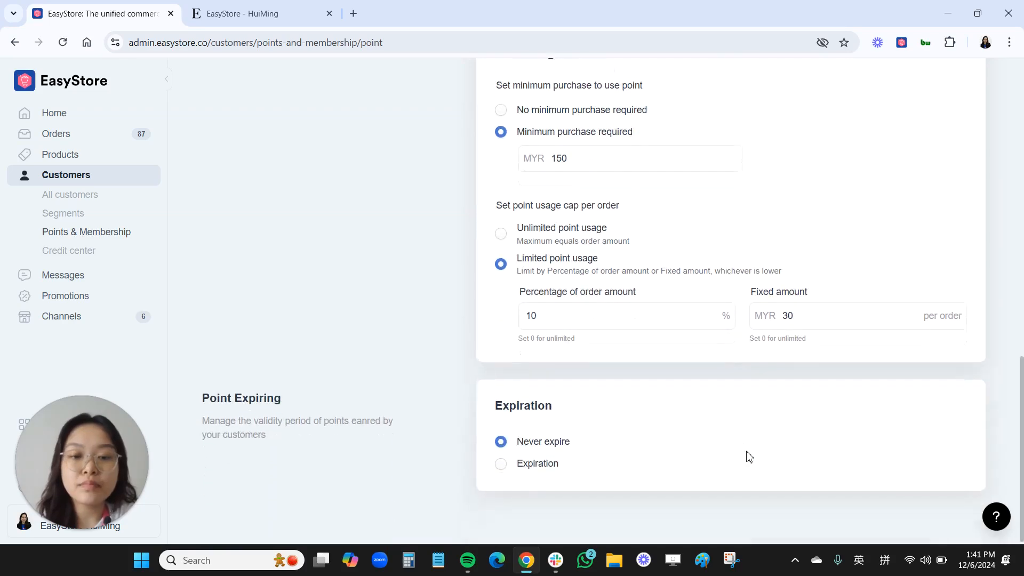
Enable point expiration and have points expire in 12 months
scroll(747, 450, "up", 5)
scroll(743, 441, "down", 5)
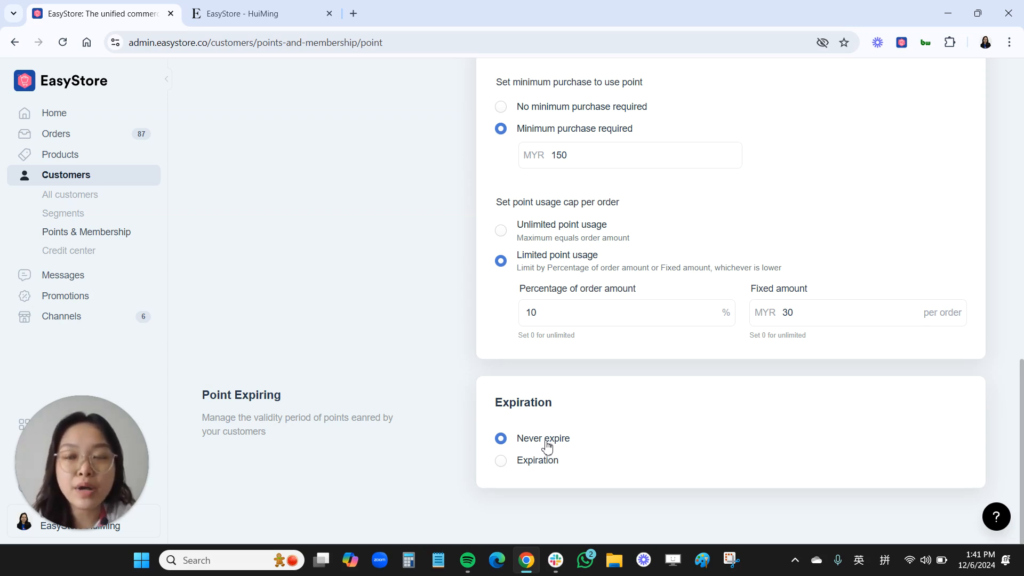
left_click(504, 462)
scroll(534, 459, "down", 1)
left_click(540, 455)
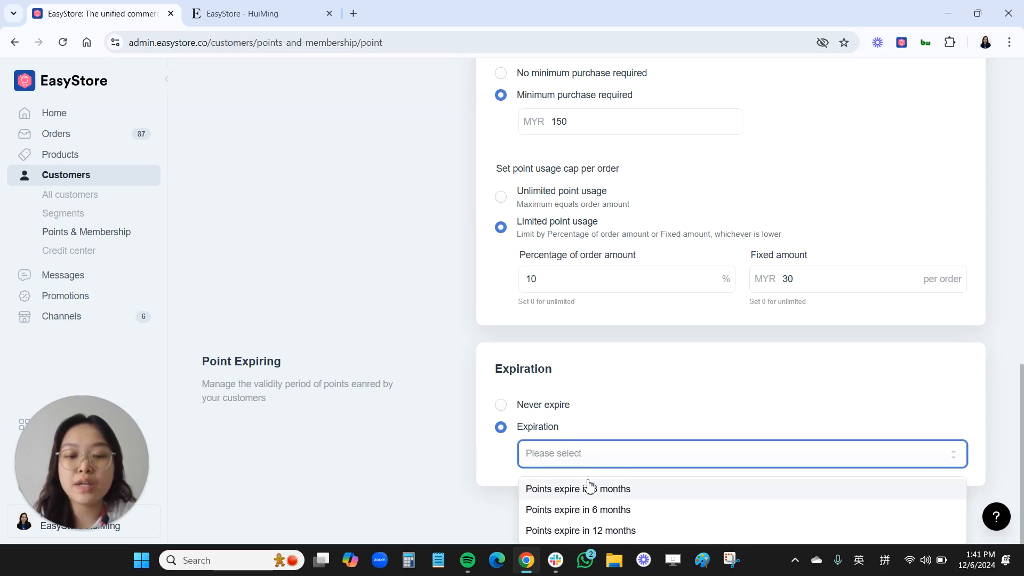
left_click(572, 531)
Save the loyalty point settings and return to the Points & Membership overview
scroll(743, 425, "up", 10)
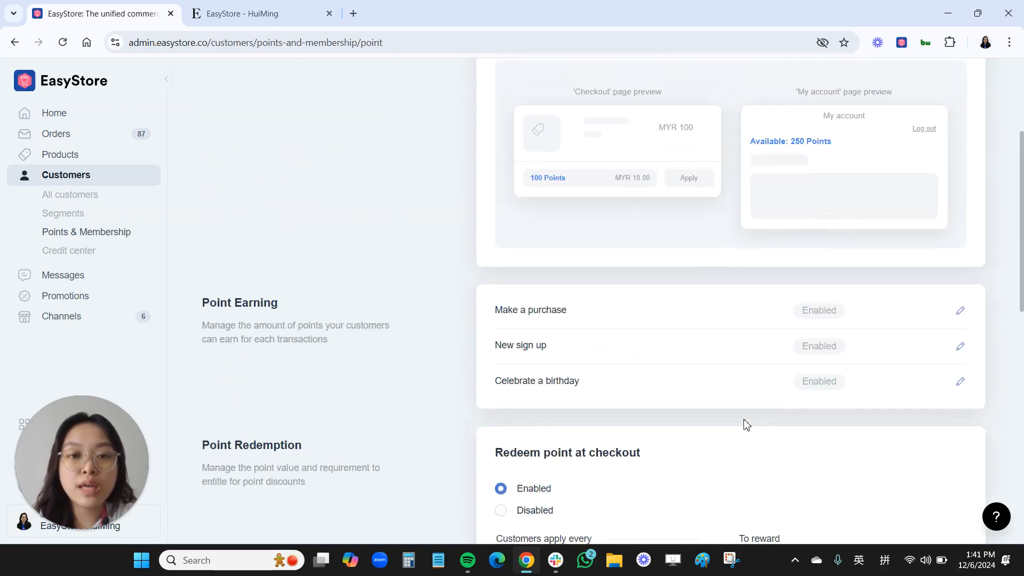
scroll(746, 425, "up", 4)
left_click(939, 177)
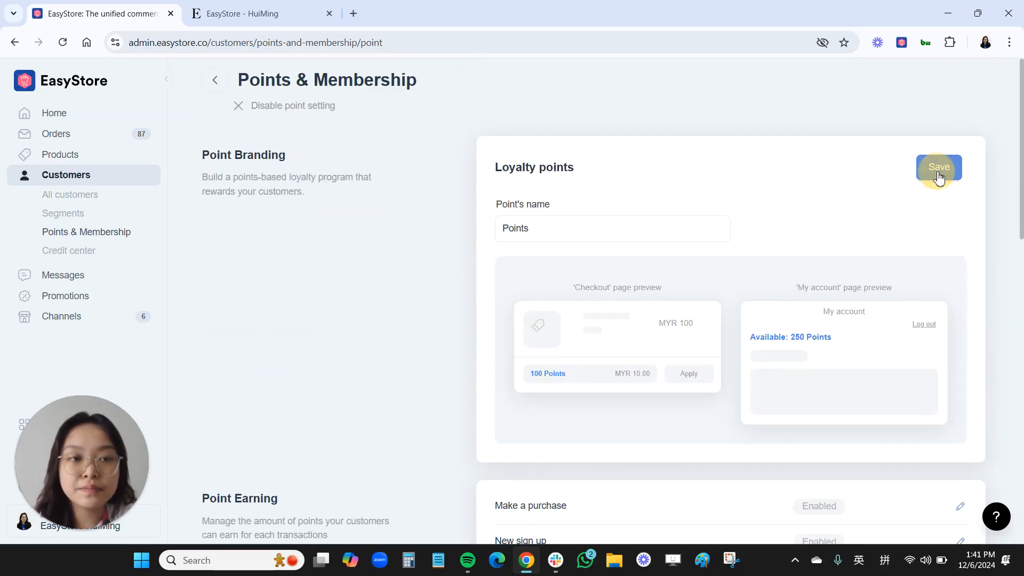
left_click(218, 89)
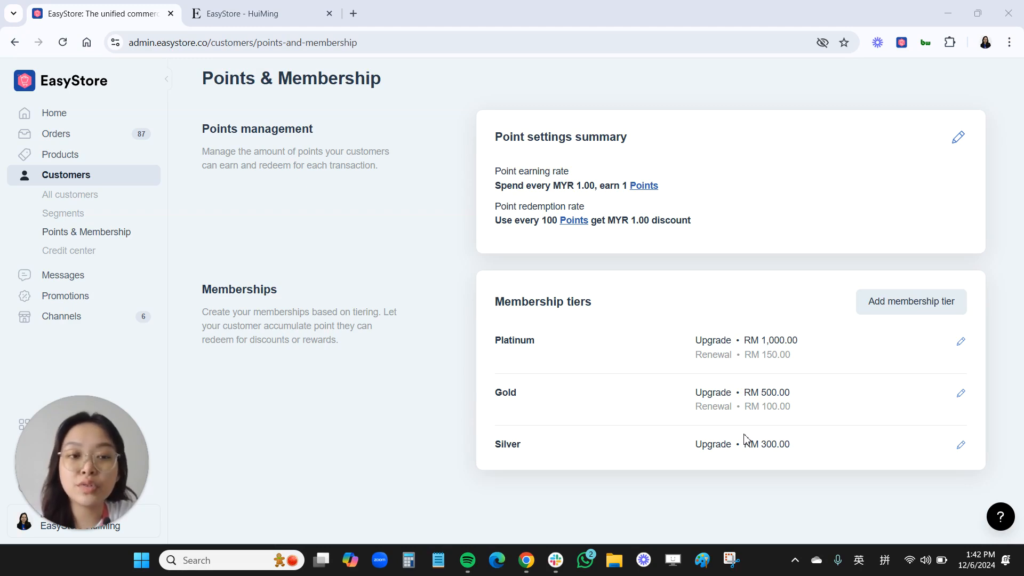
Start a new membership tier and name it Diamond
left_click(893, 311)
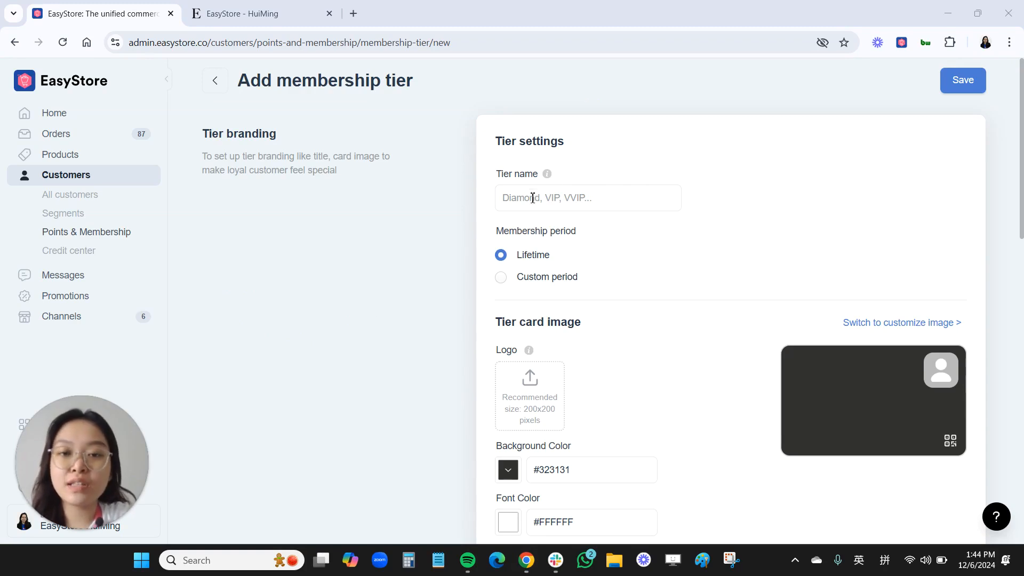
left_click(532, 197)
type("Diamond")
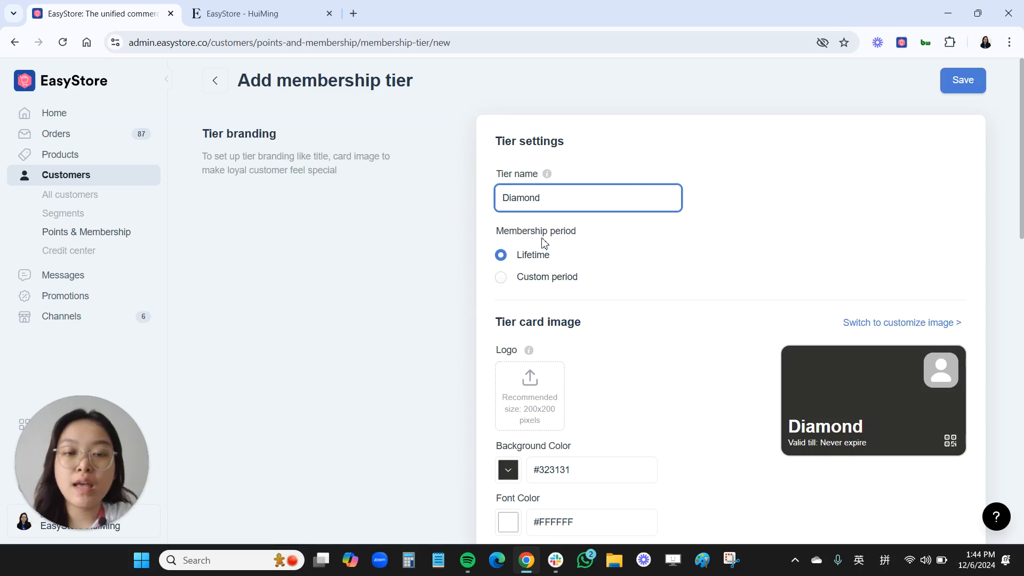
Give the tier a custom membership period that expires in 12 months and switch its card to a customized image
left_click(533, 283)
left_click(586, 304)
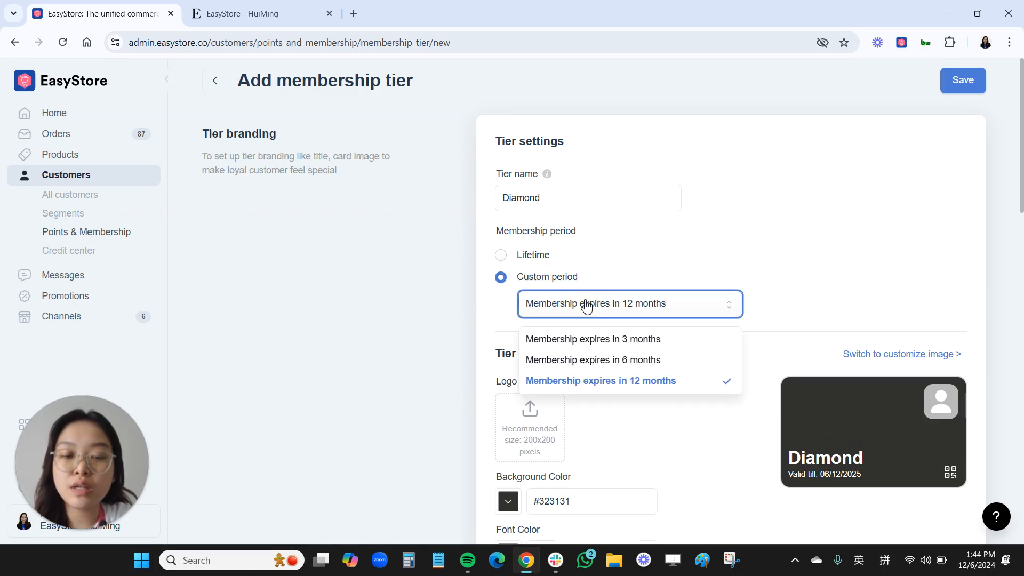
left_click(639, 383)
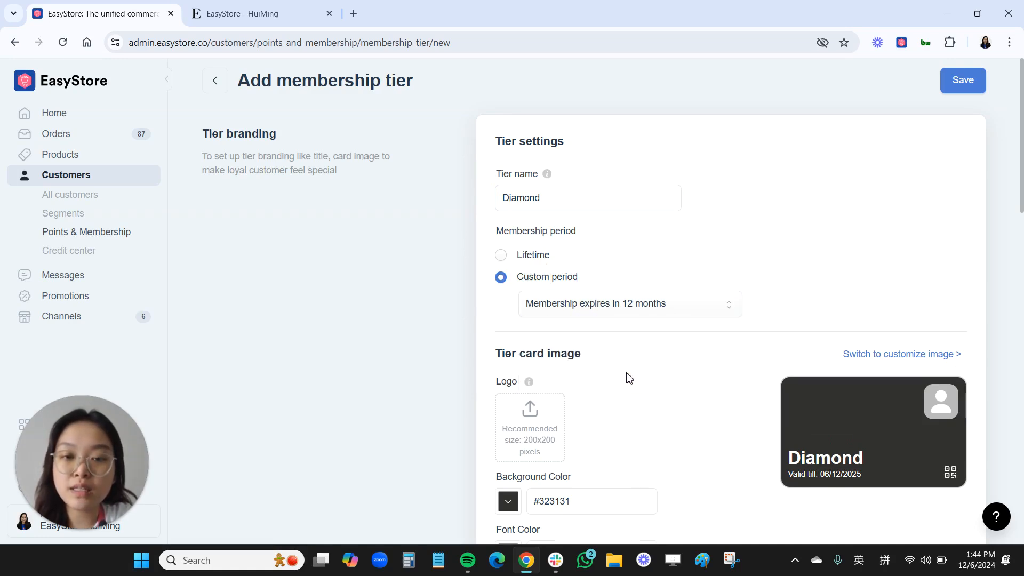
scroll(628, 373, "down", 2)
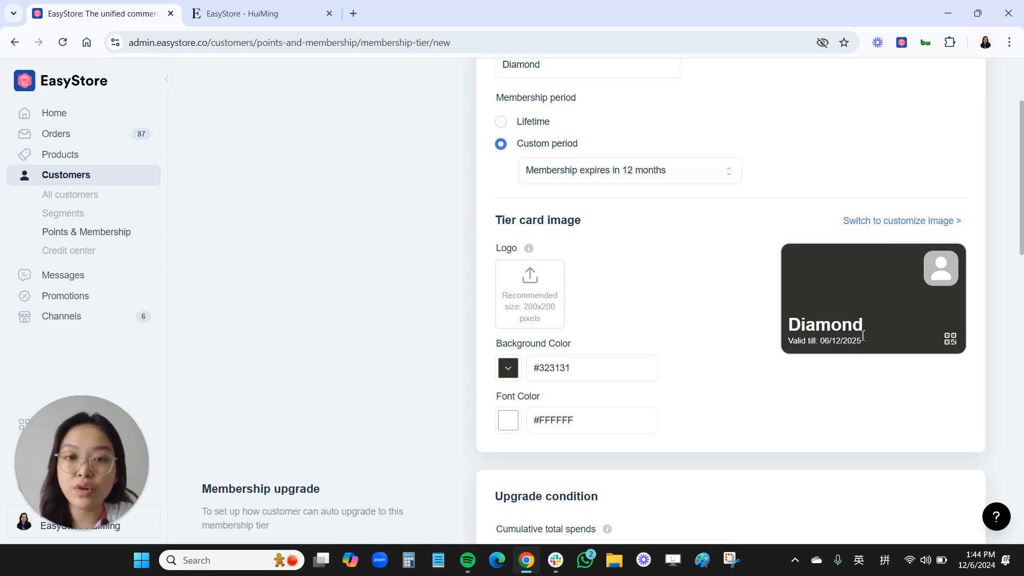
left_click(891, 224)
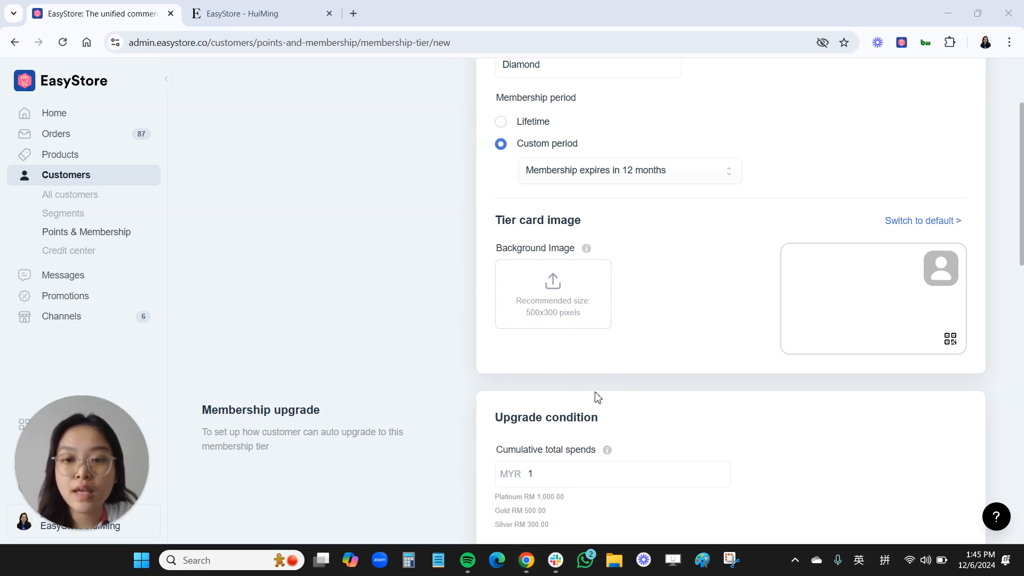
Set the cumulative total spends for upgrading to this tier to MYR 1200
scroll(618, 391, "down", 3)
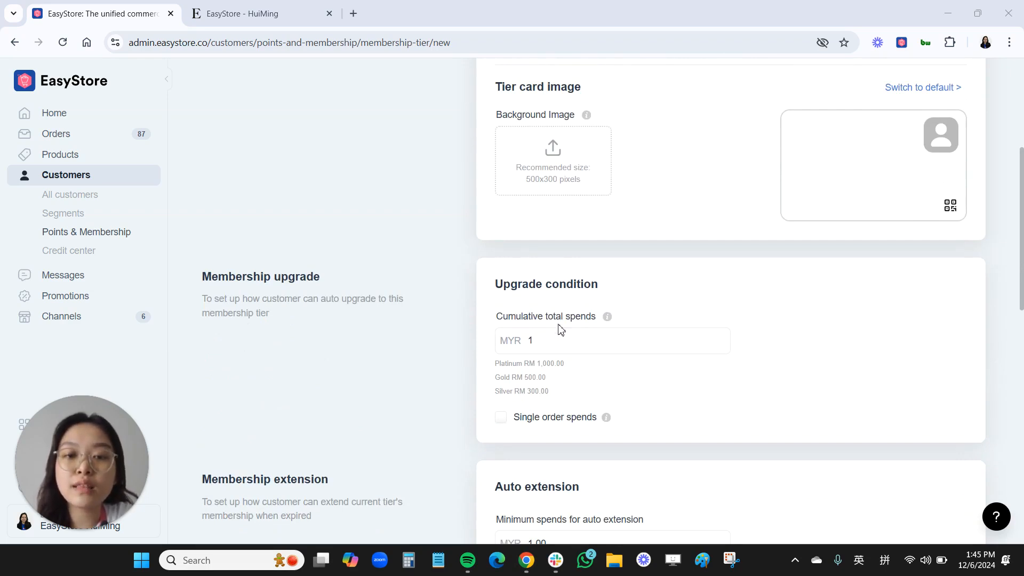
mouse_move(609, 318)
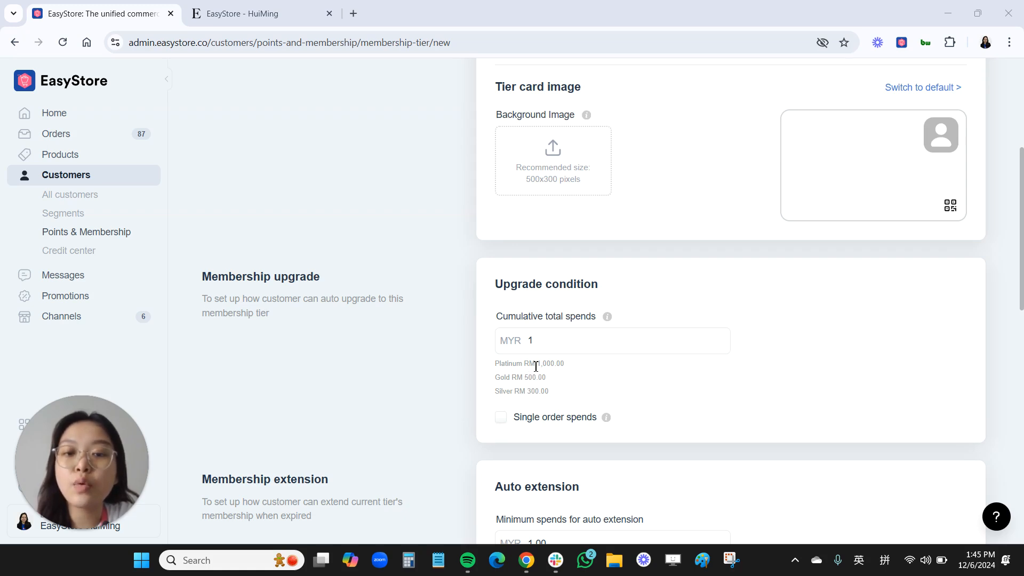
left_click(552, 344)
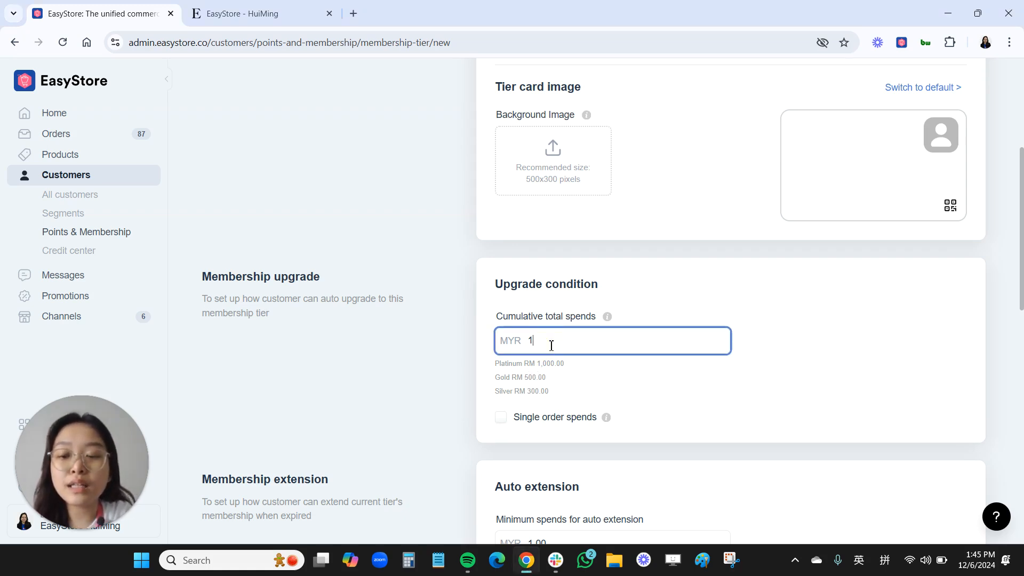
type("200")
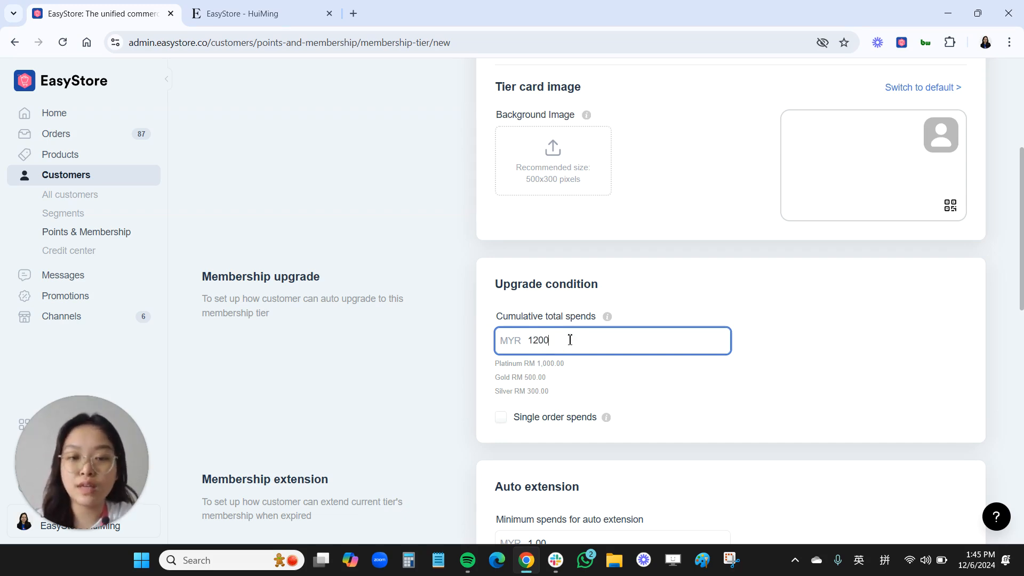
scroll(571, 384, "down", 1)
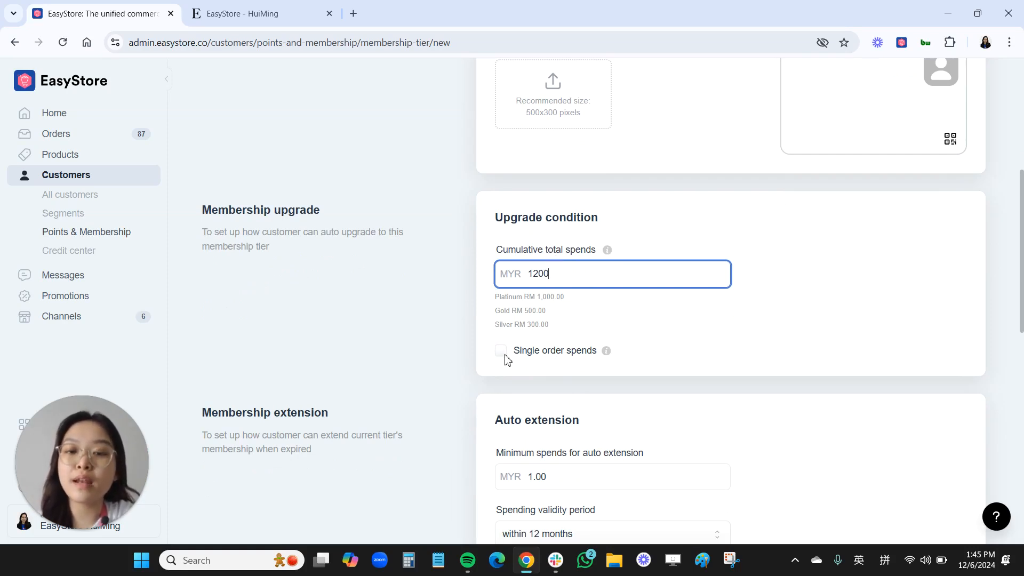
left_click(541, 276)
left_click_drag(547, 275, 526, 275)
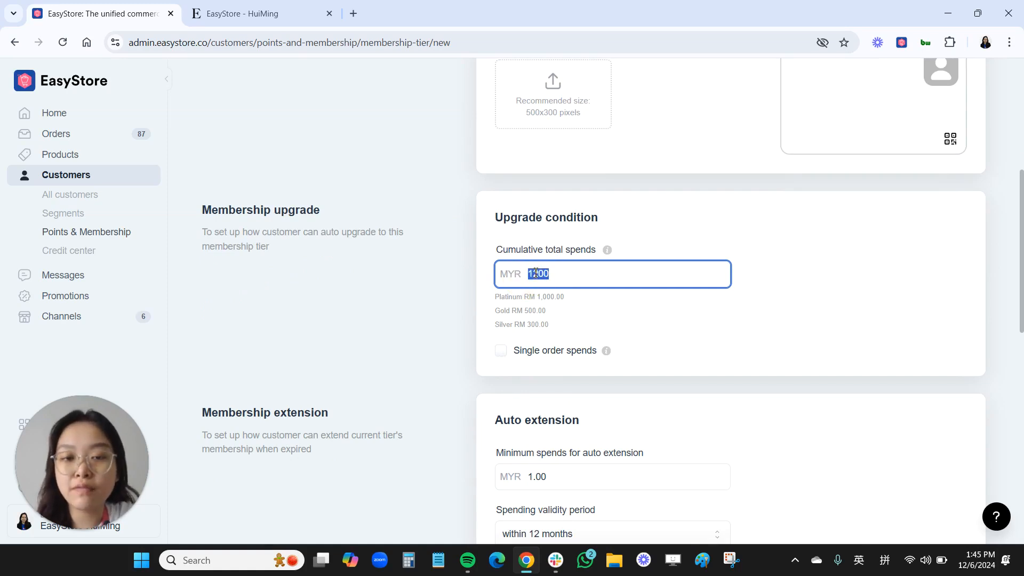
left_click(534, 272)
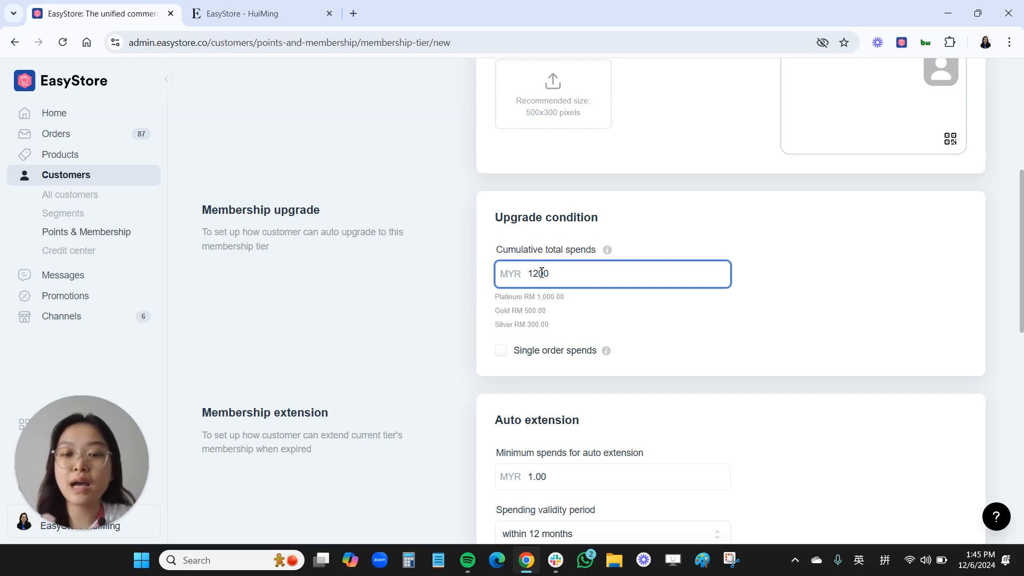
Enable the single order spends upgrade condition and set it to MYR 100
left_click(505, 357)
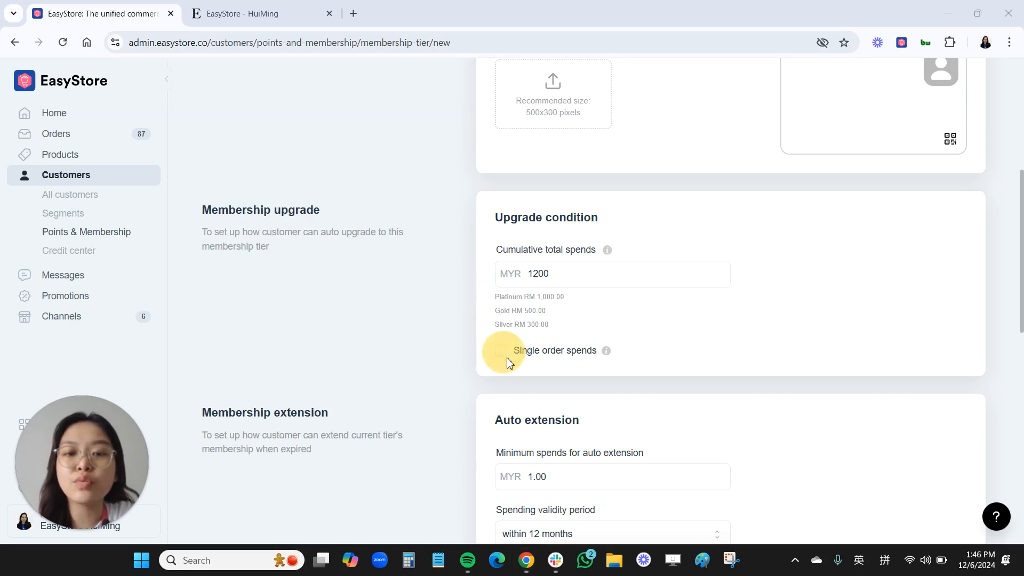
left_click(506, 354)
left_click(573, 384)
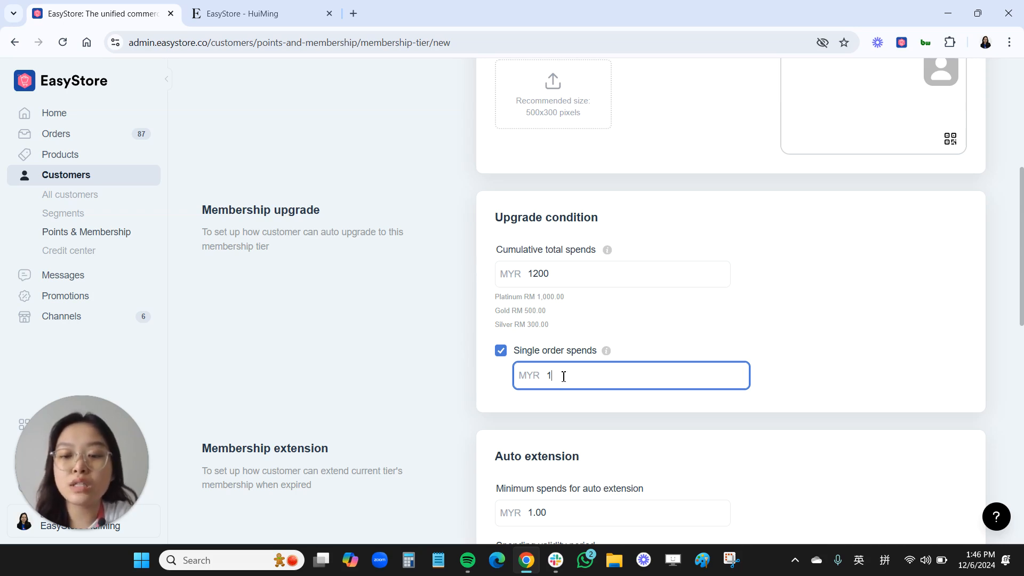
type("00")
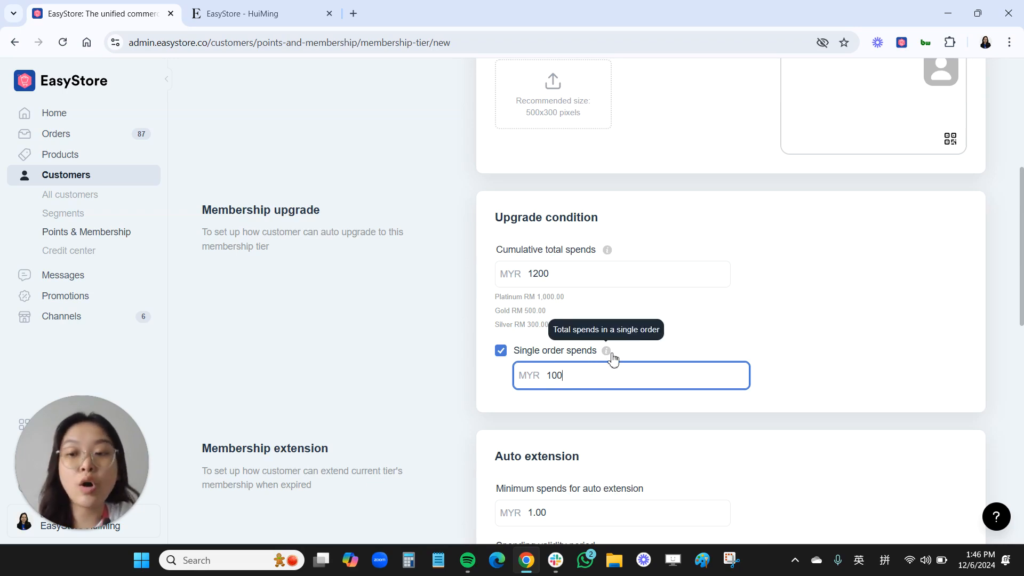
Set the minimum spends for auto extension to MYR 100 with a spending validity period of within 3 months
scroll(592, 446, "down", 3)
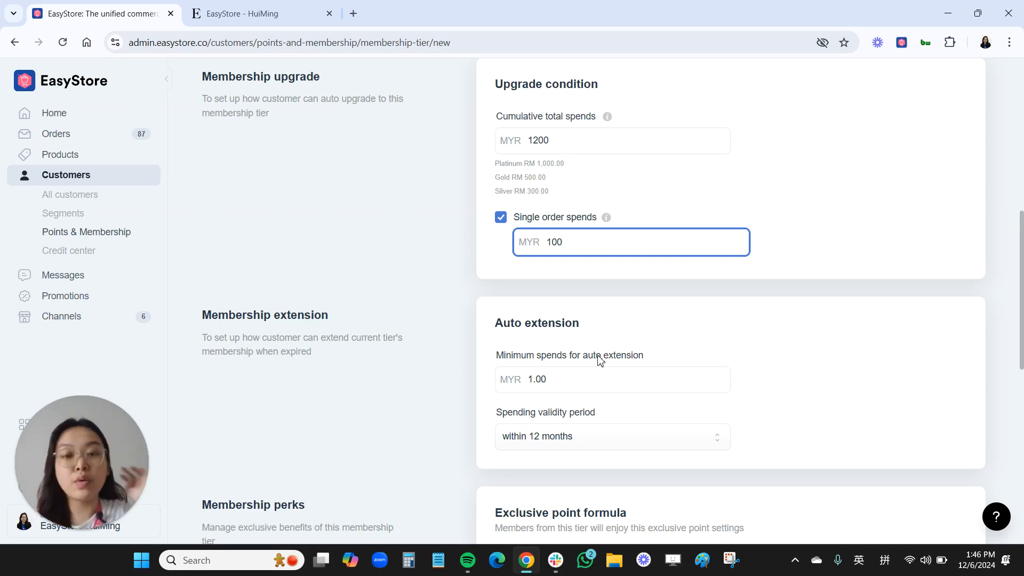
left_click(568, 381)
double_click(534, 378)
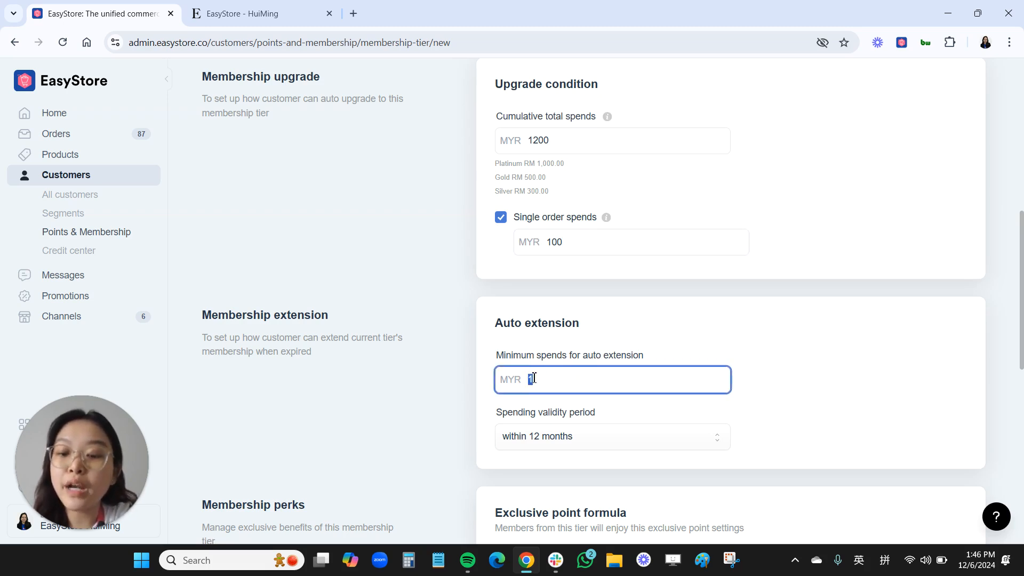
type("100")
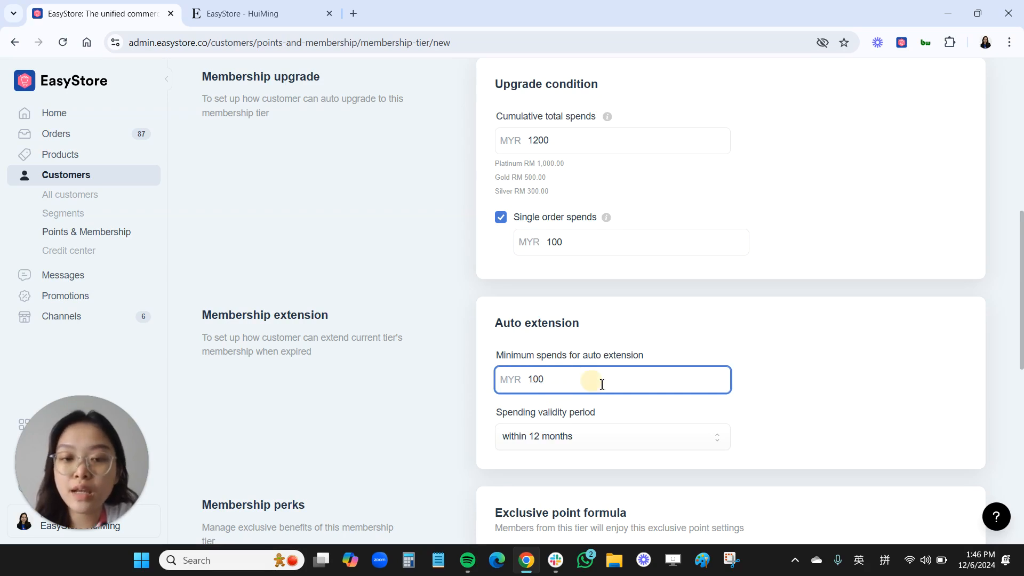
scroll(602, 384, "down", 1)
left_click(568, 376)
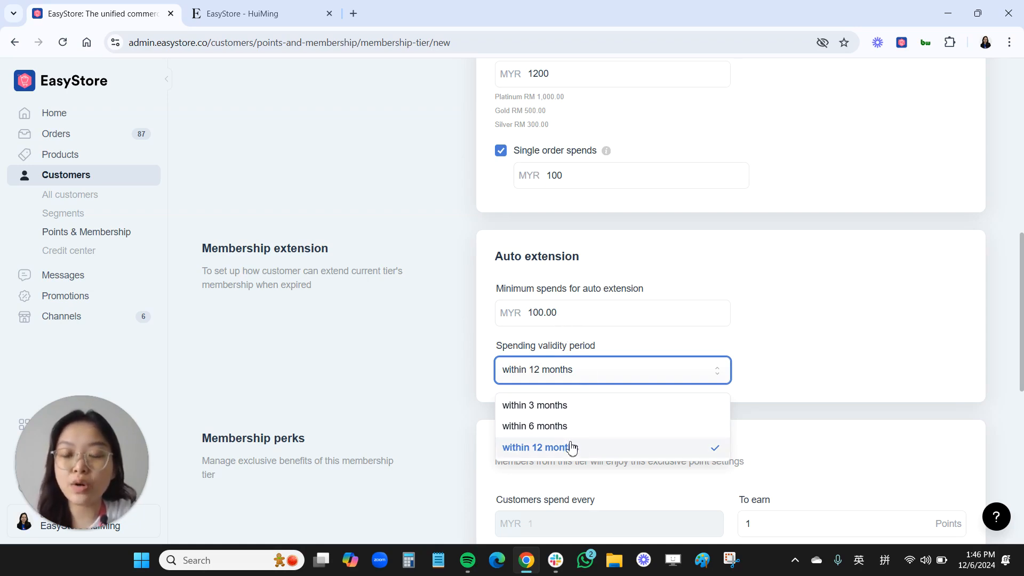
left_click(571, 407)
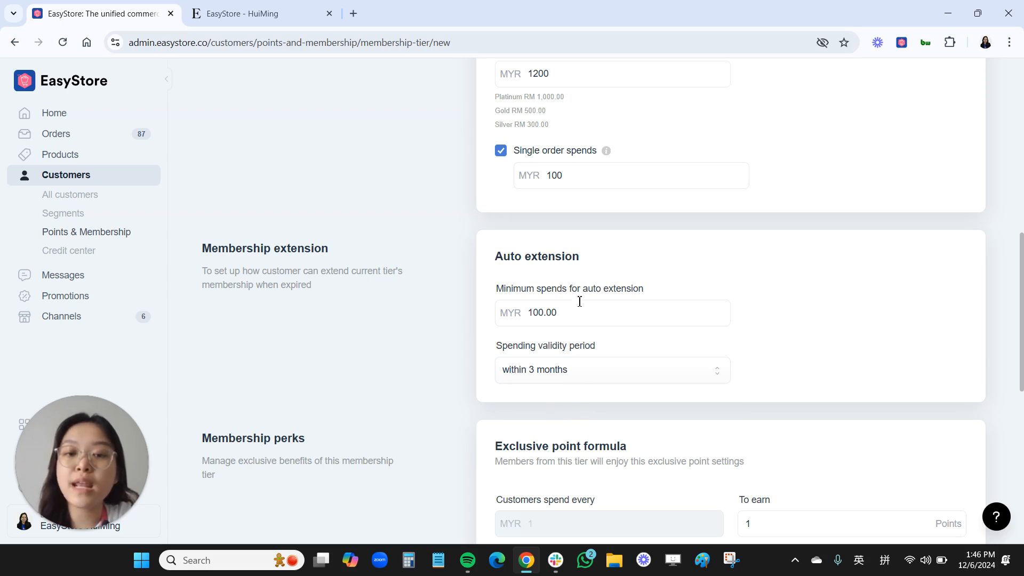
left_click(547, 312)
left_click_drag(546, 312, 534, 313)
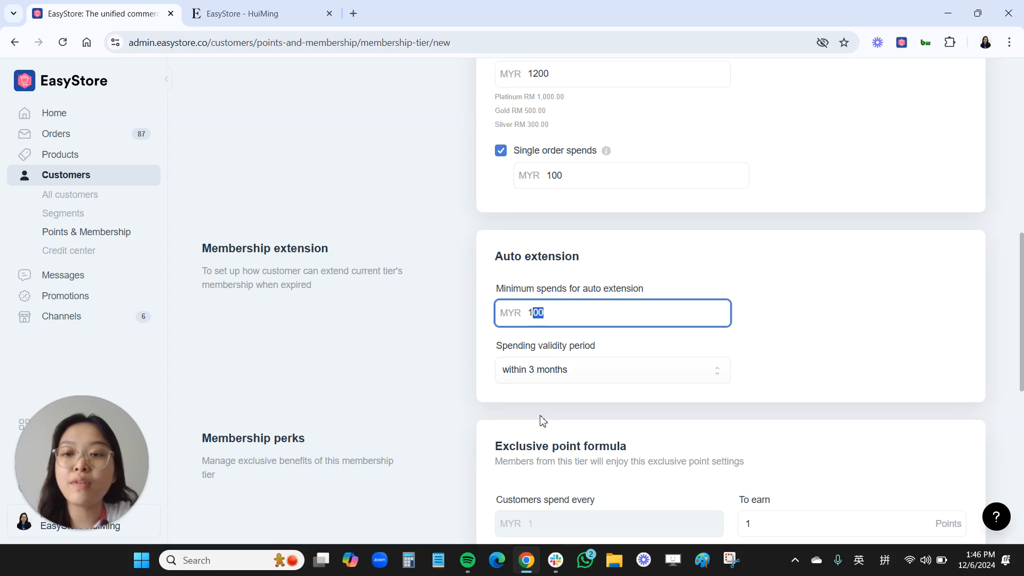
Set the tier's exclusive point formula so members earn 5 points for every MYR 1 spent
scroll(555, 401, "down", 3)
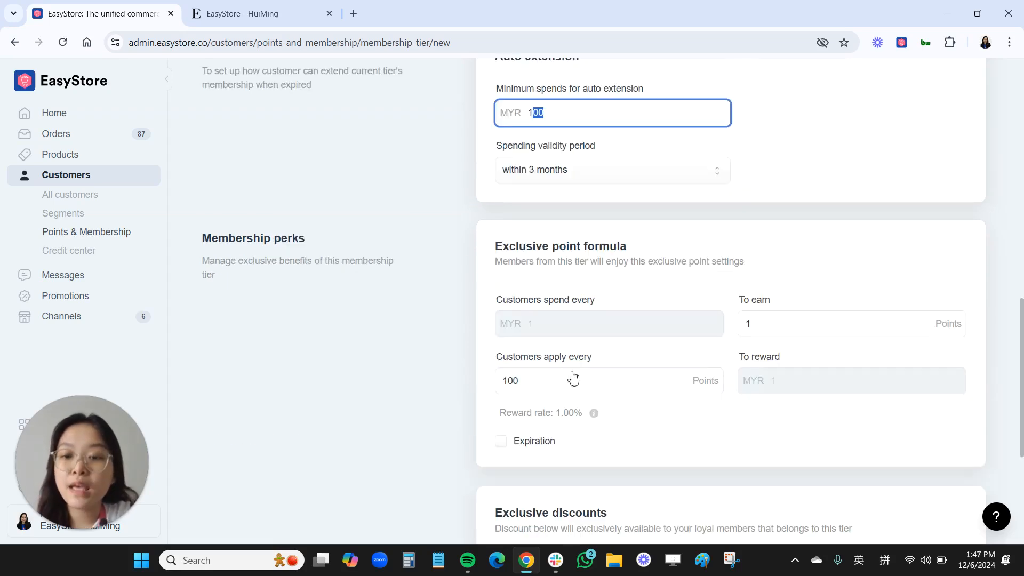
scroll(572, 382, "up", 1)
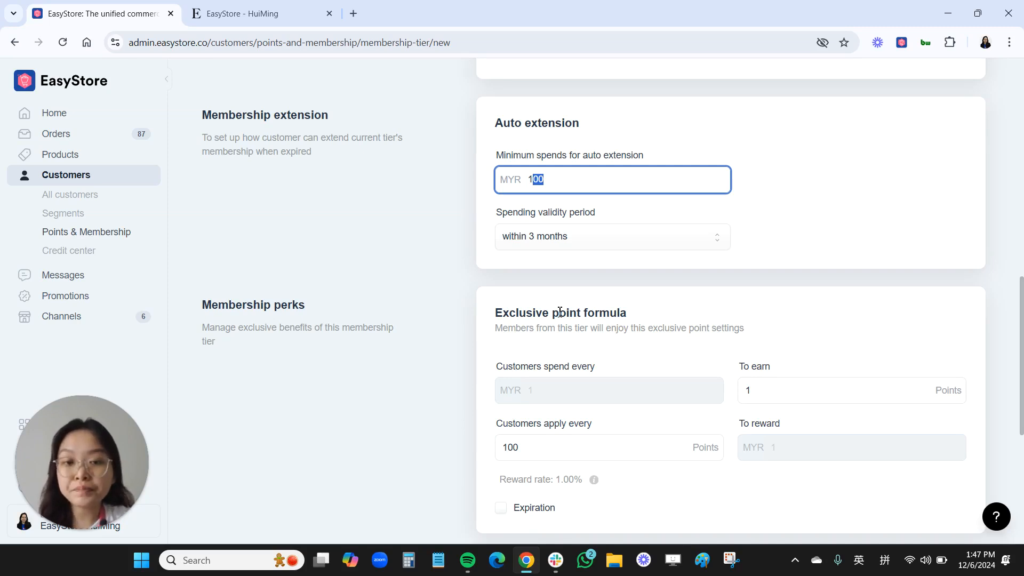
scroll(561, 328, "down", 1)
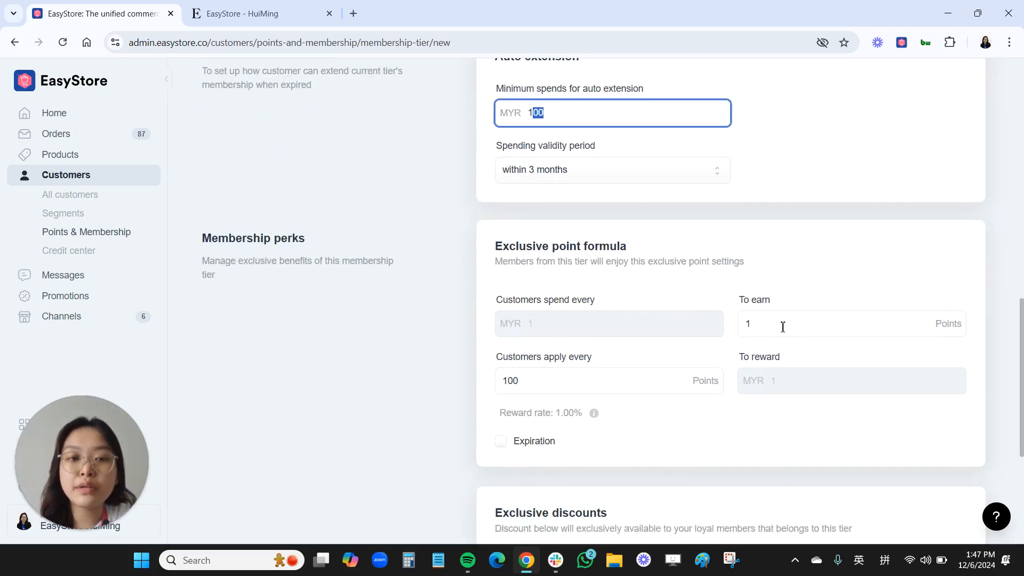
left_click_drag(769, 327, 740, 324)
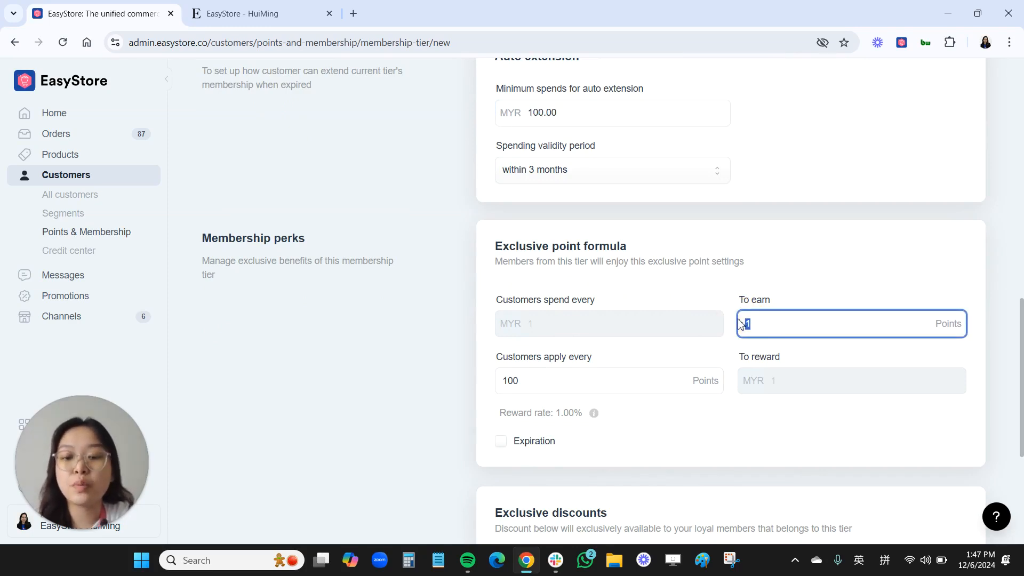
type("5")
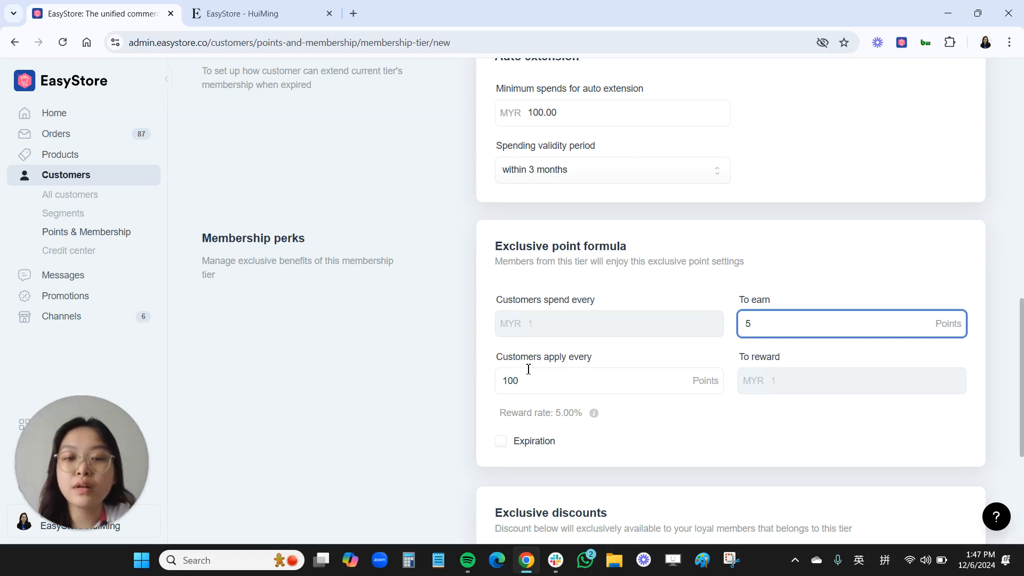
left_click_drag(528, 381, 509, 382)
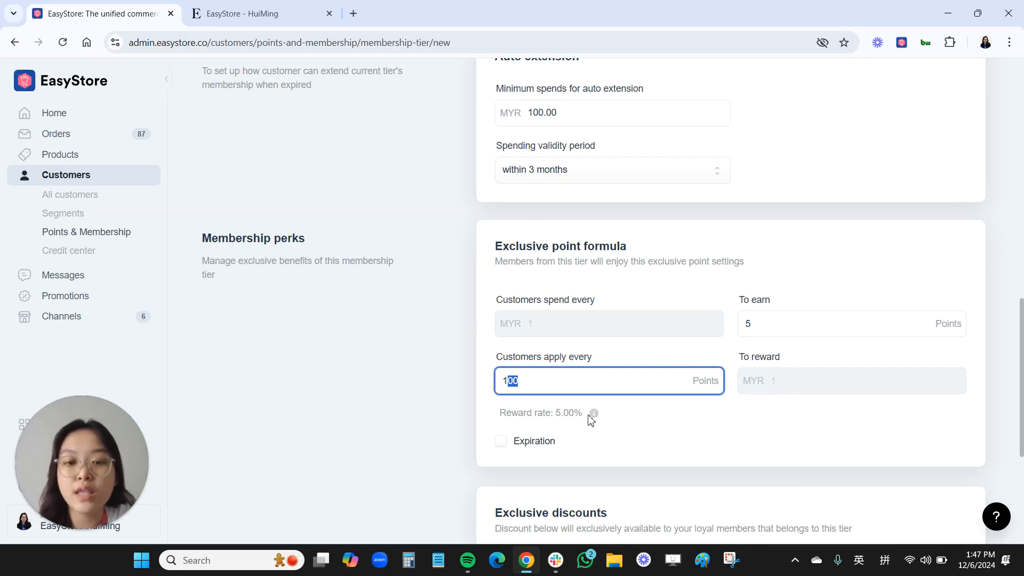
mouse_move(595, 420)
scroll(593, 421, "down", 3)
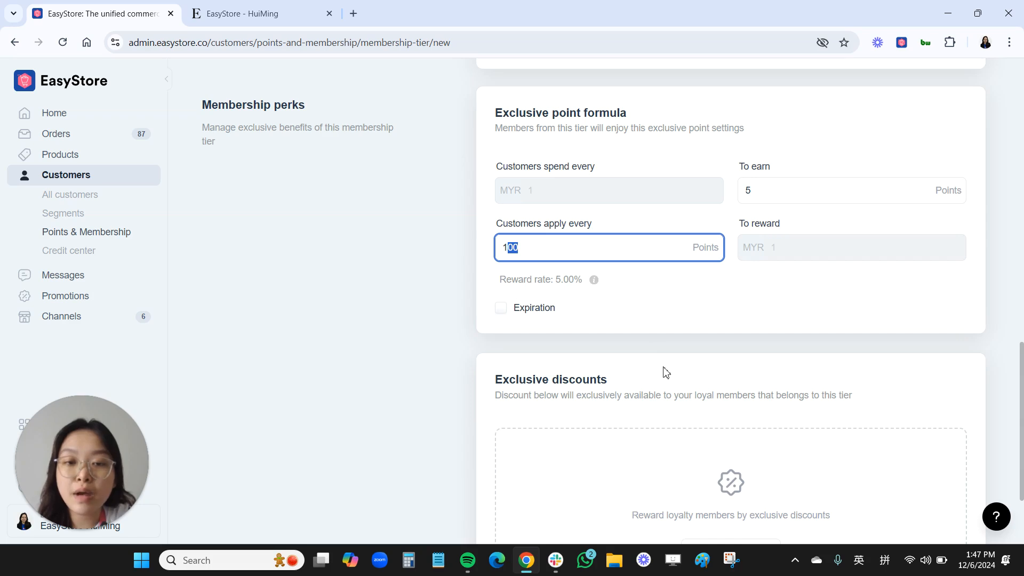
scroll(665, 372, "up", 1)
left_click(527, 378)
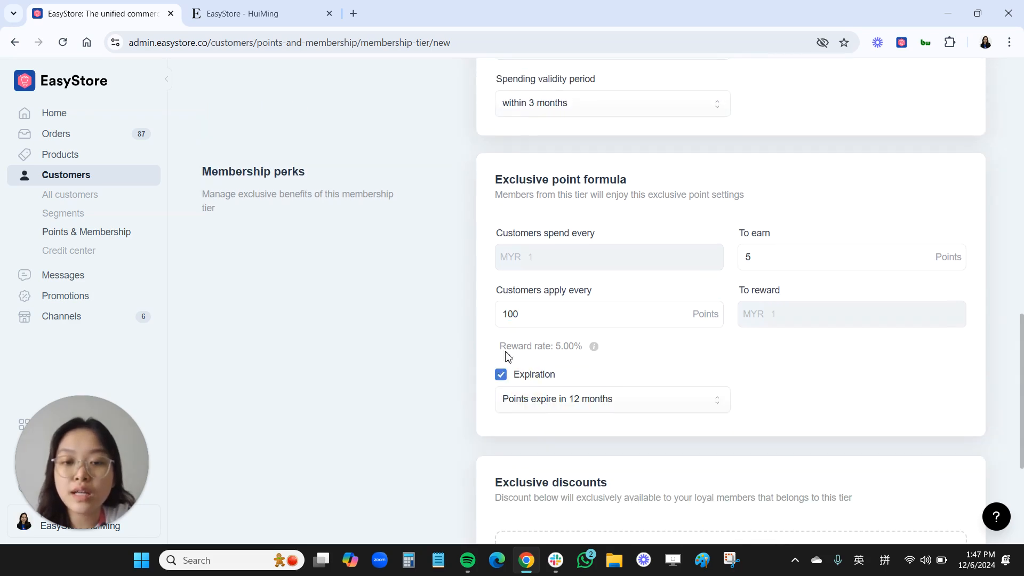
left_click(571, 404)
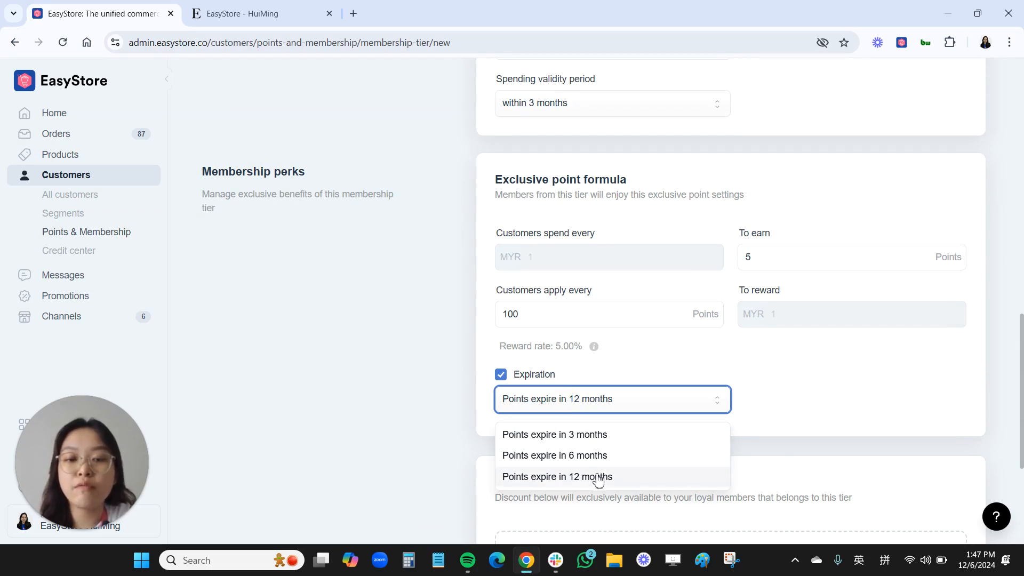
left_click(501, 374)
Review the tier's exclusive discounts section and save the new Diamond membership tier
scroll(632, 455, "down", 3)
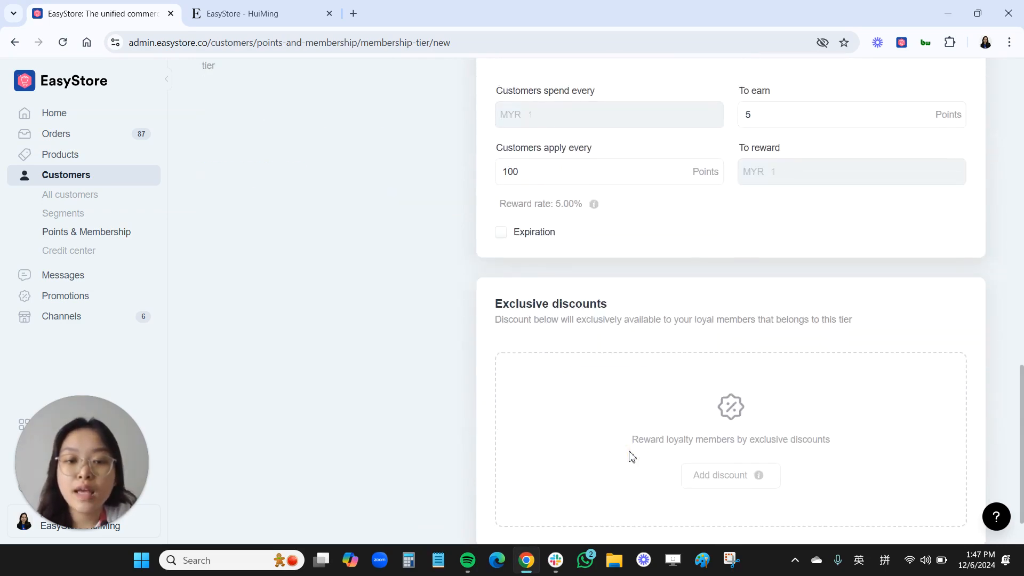
scroll(631, 455, "down", 1)
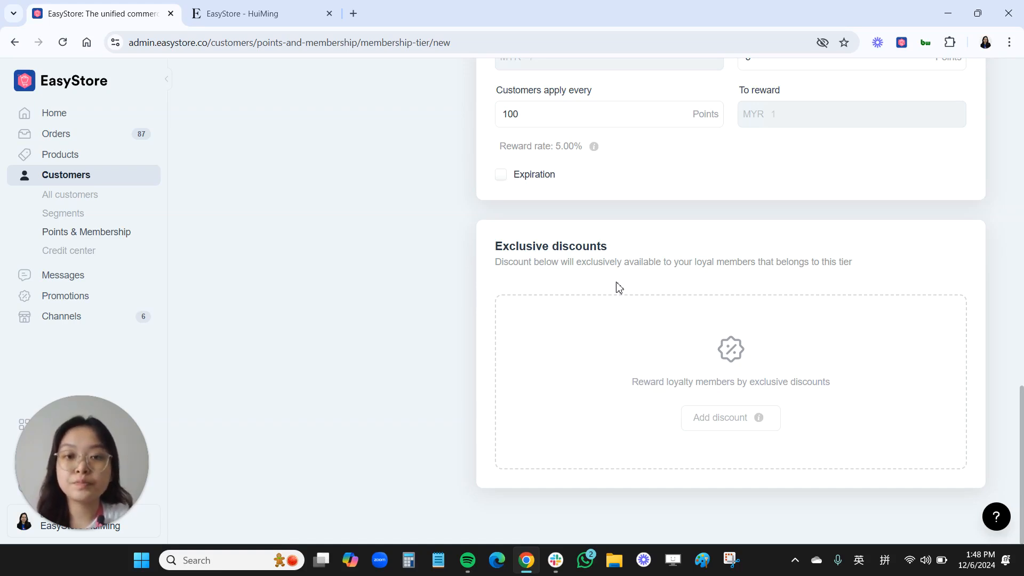
scroll(619, 288, "up", 15)
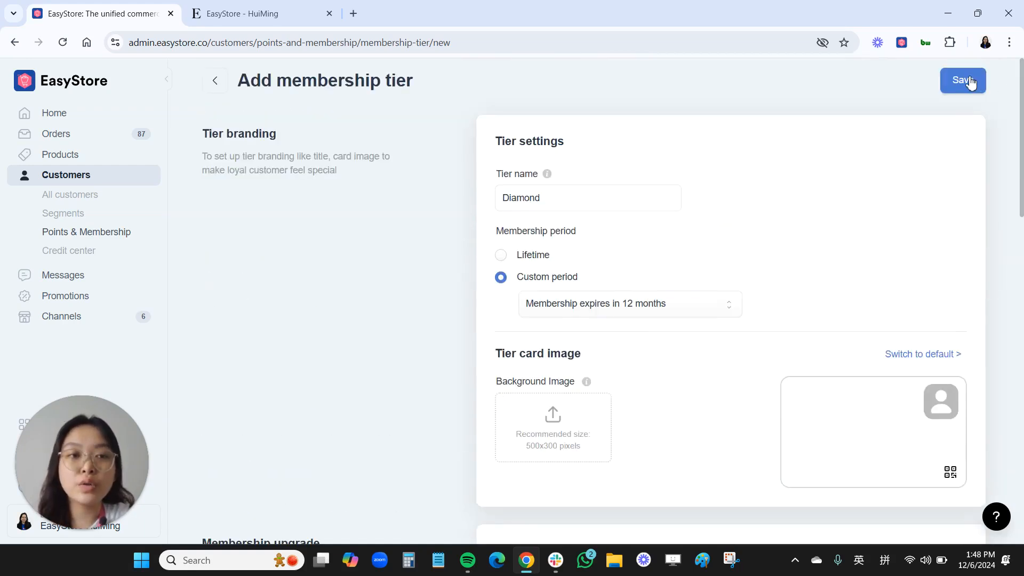
left_click(967, 80)
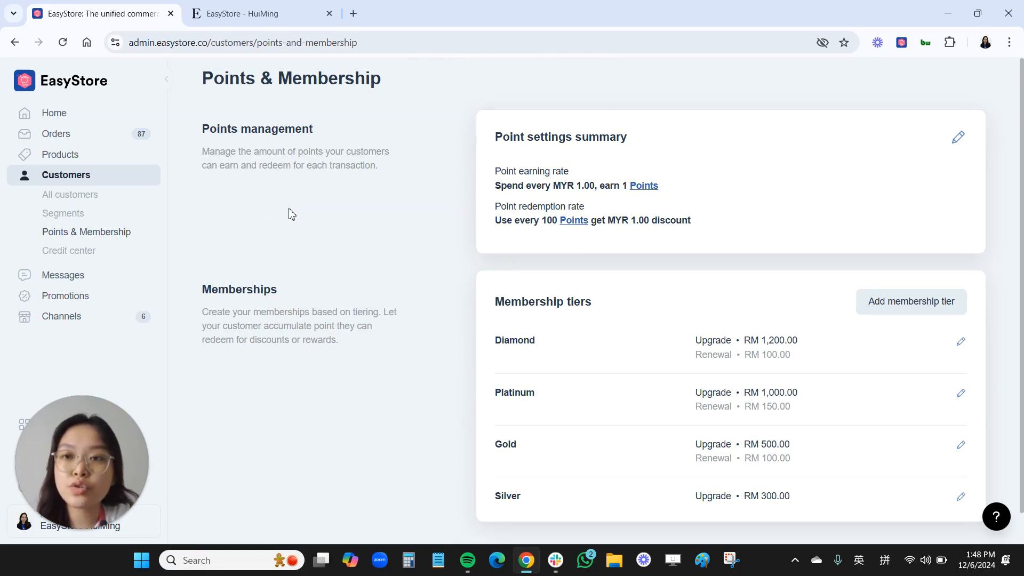
Switch to the online storefront, open the customer's account page and view the Platinum membership details
left_click(231, 16)
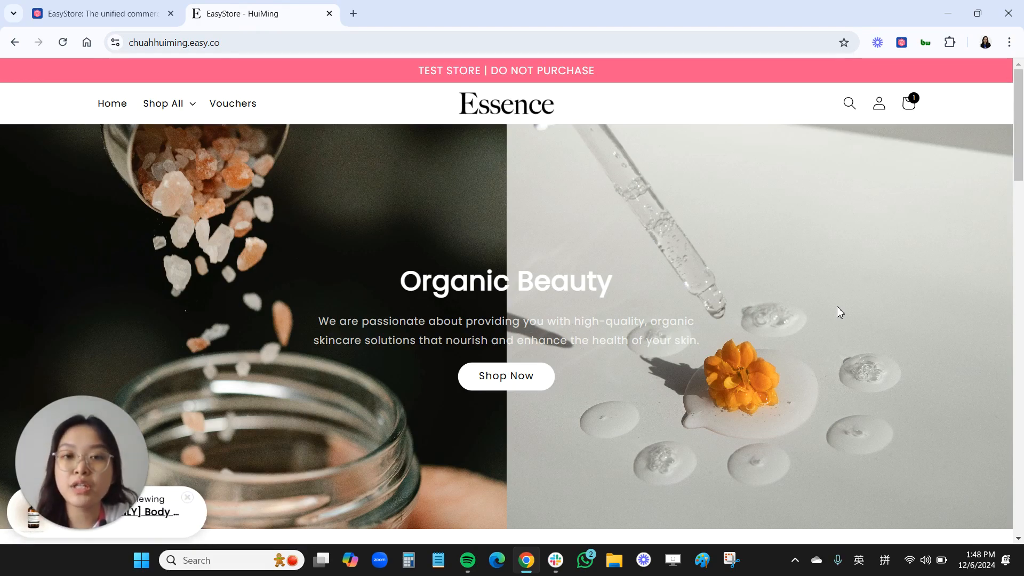
mouse_move(882, 111)
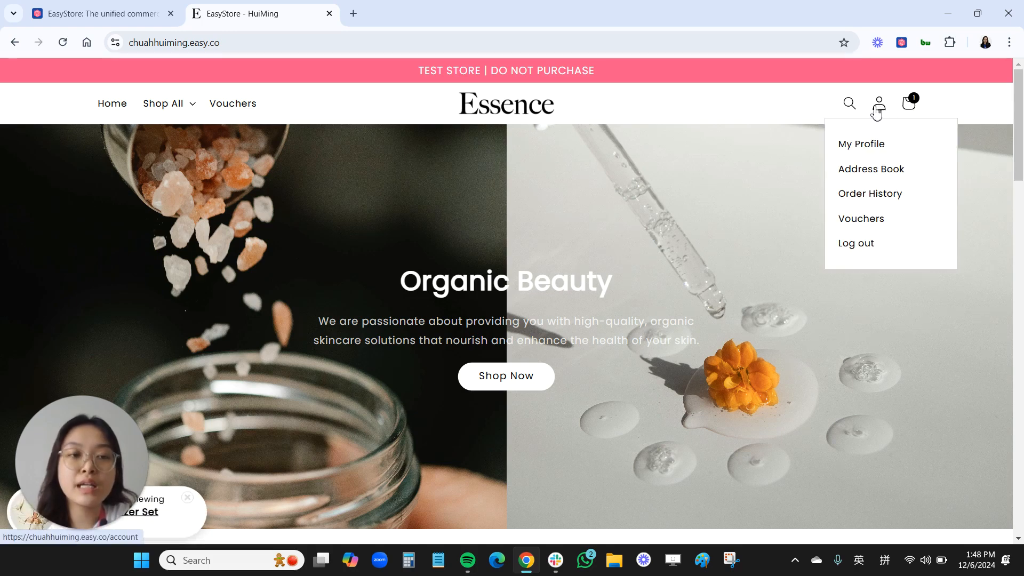
left_click(878, 111)
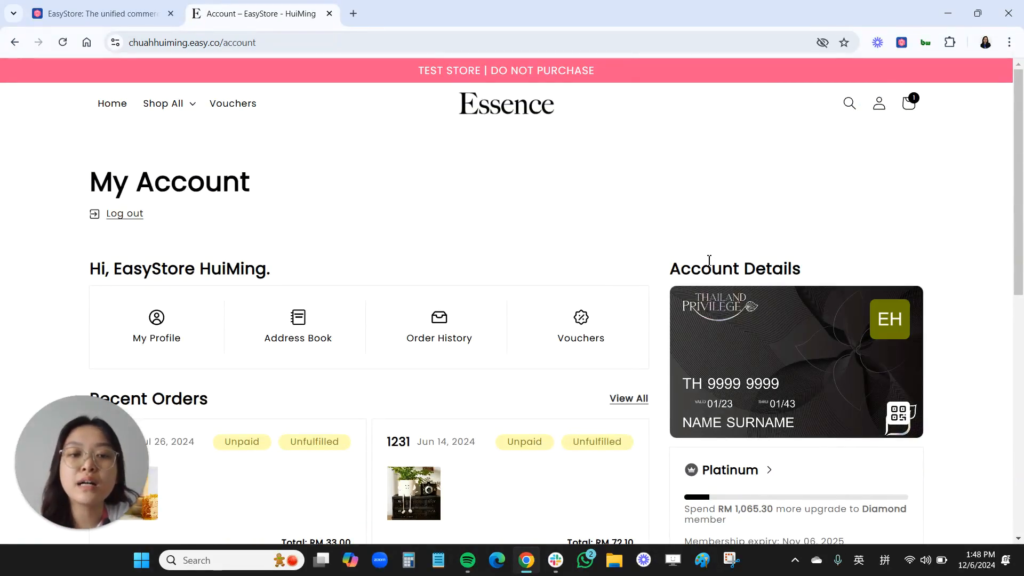
scroll(709, 260, "down", 3)
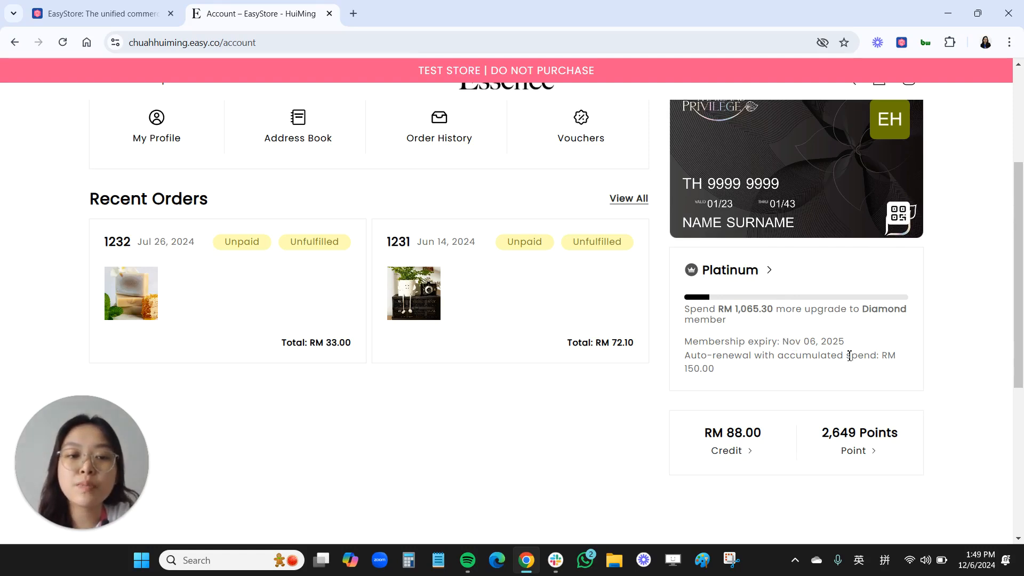
left_click(767, 270)
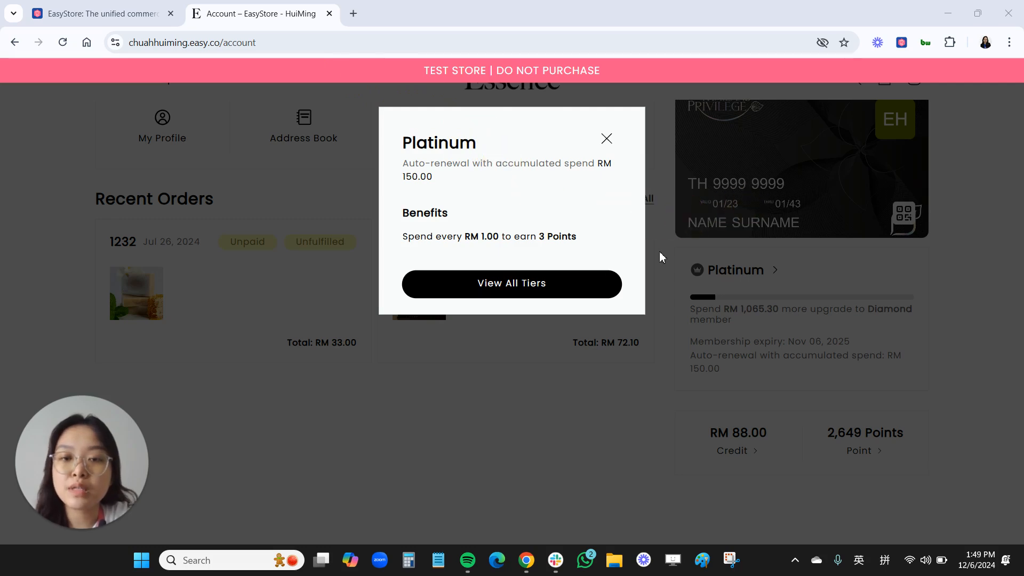
View all membership tiers on the storefront and open the Diamond tier's requirements and benefits
left_click(515, 293)
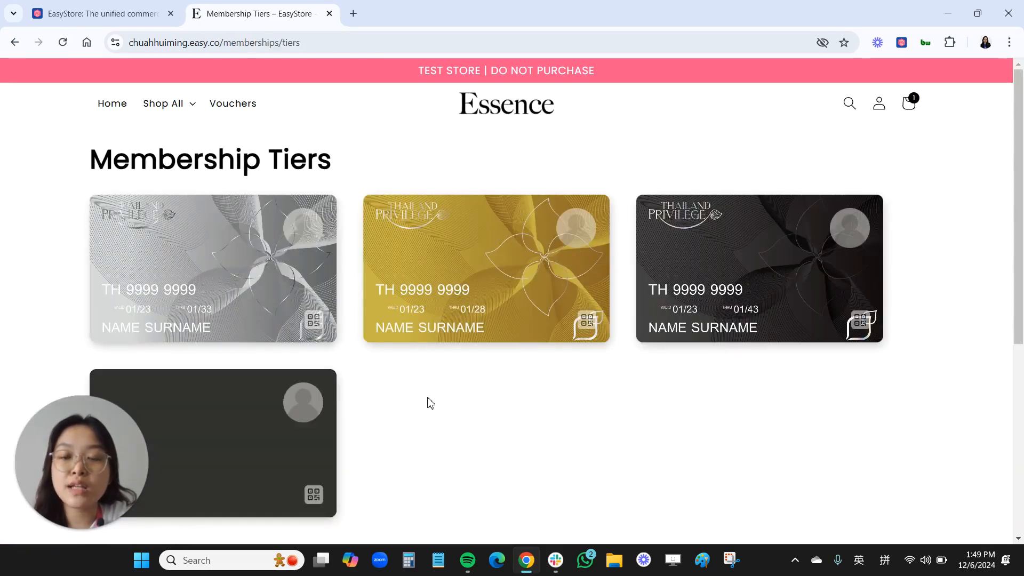
scroll(499, 396, "down", 2)
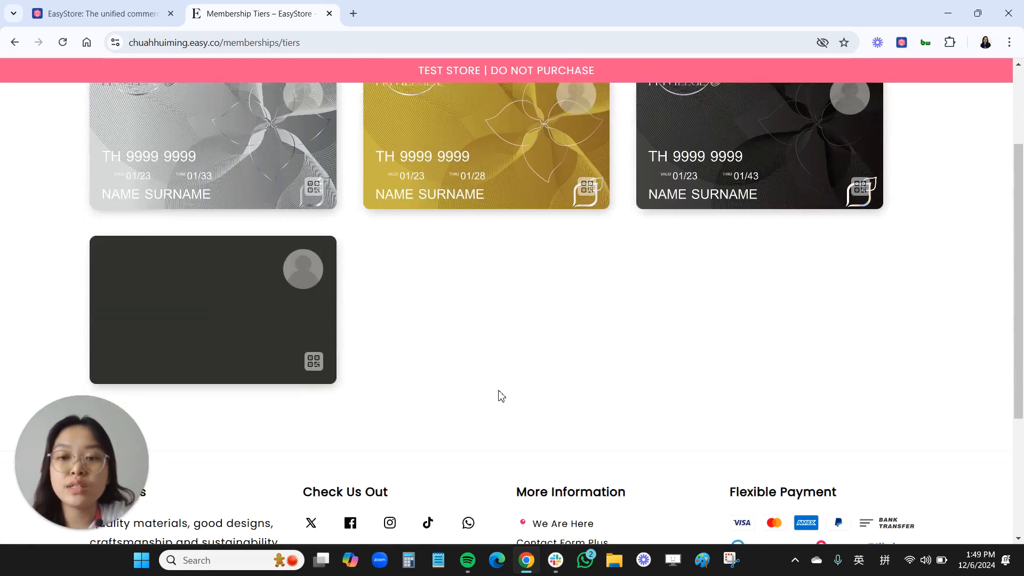
scroll(499, 395, "up", 1)
scroll(499, 396, "down", 1)
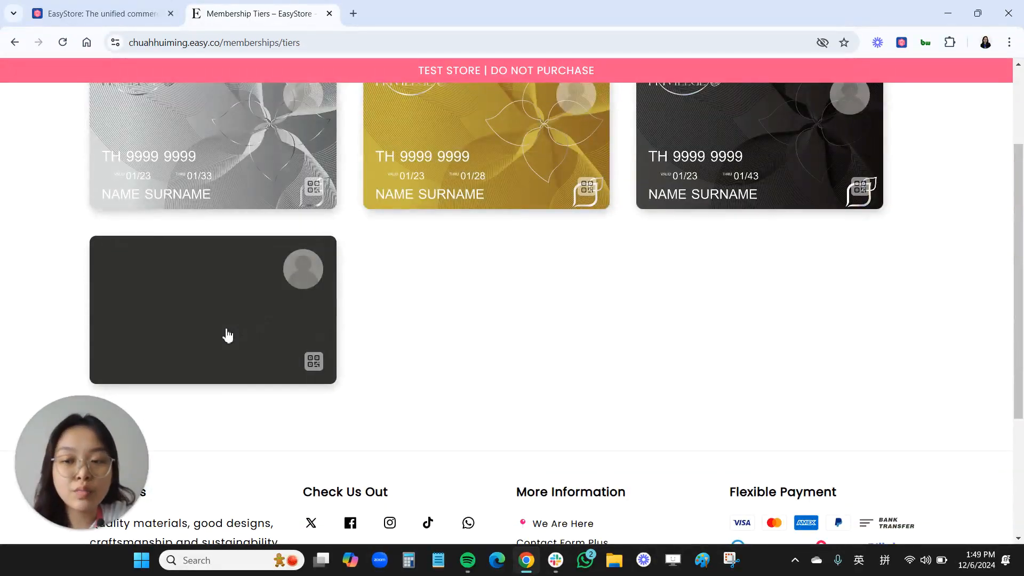
scroll(476, 316, "up", 3)
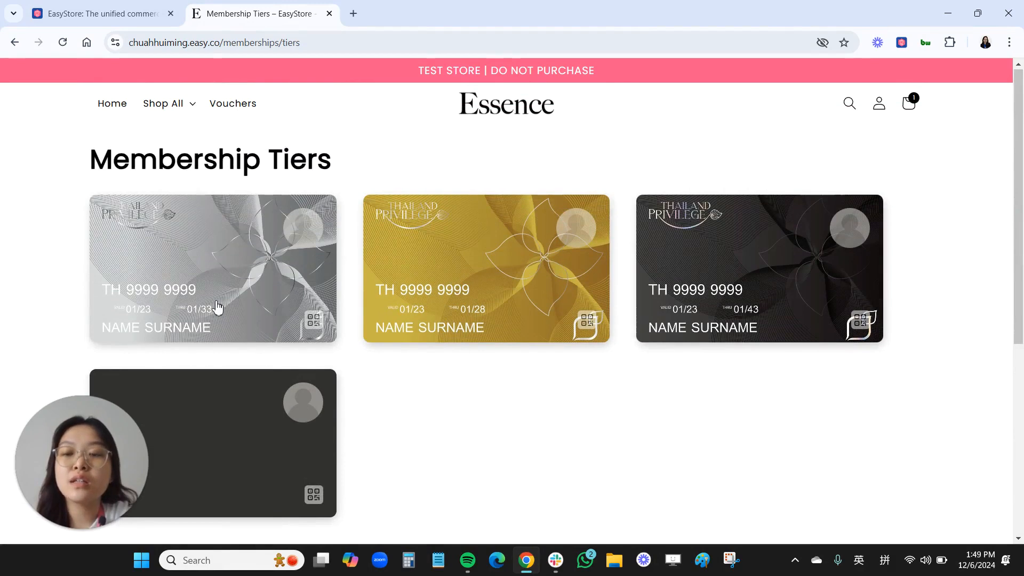
scroll(370, 377, "down", 1)
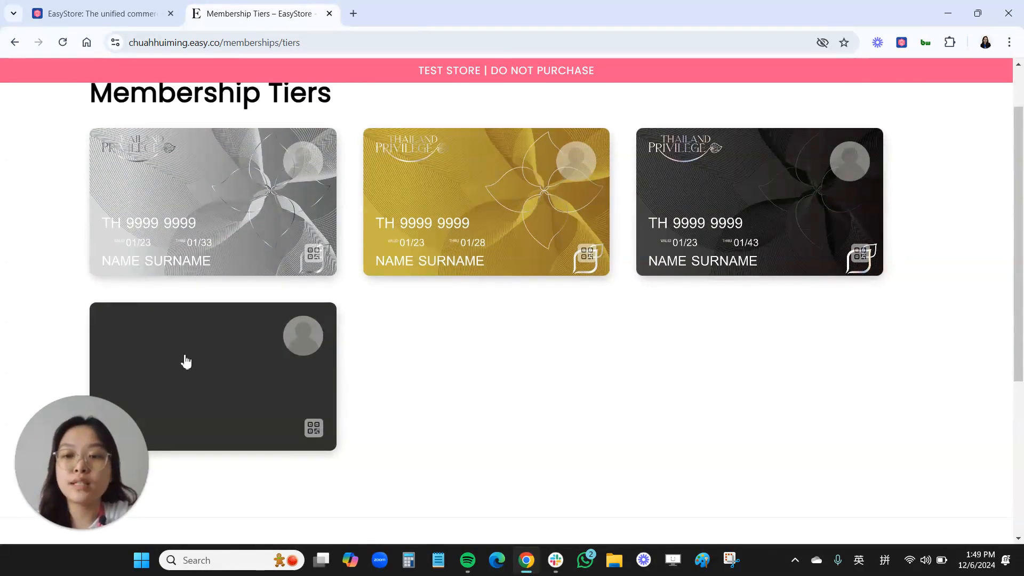
left_click(221, 354)
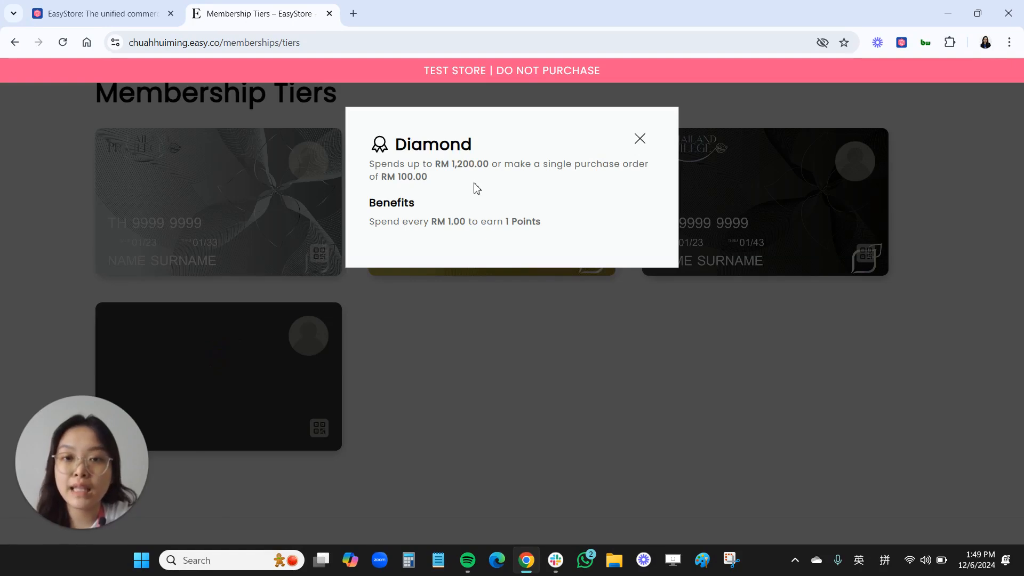